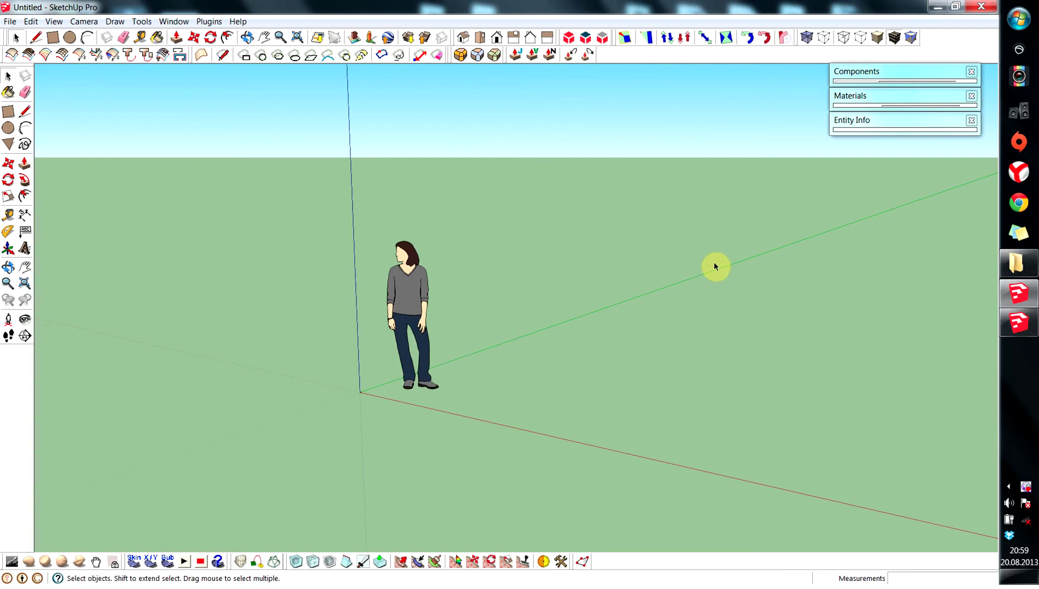
Step: Select the default human figure and delete it, leaving only the axes
left_click(413, 297)
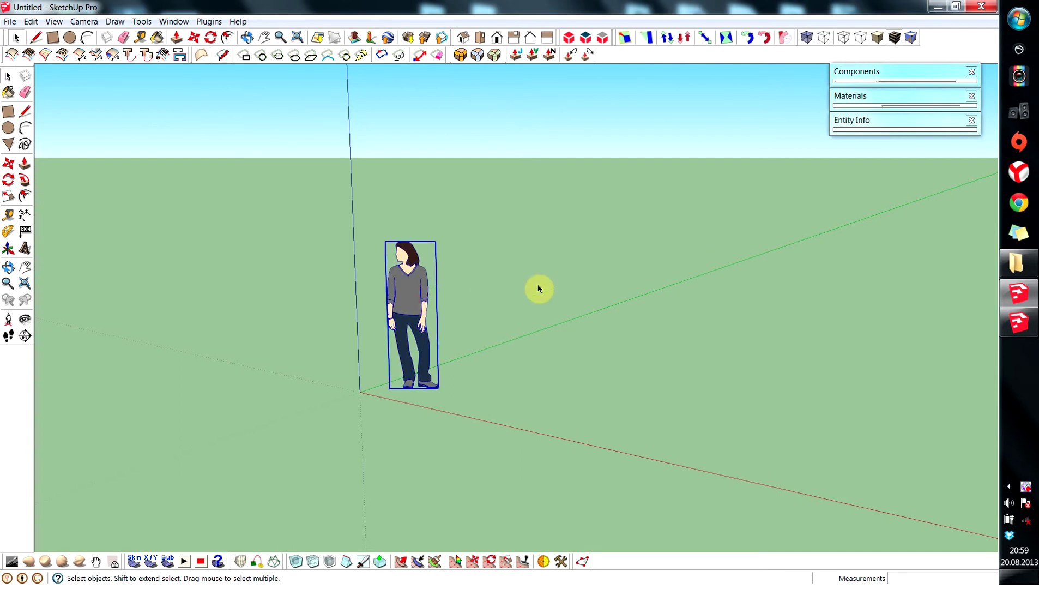
key("Delete")
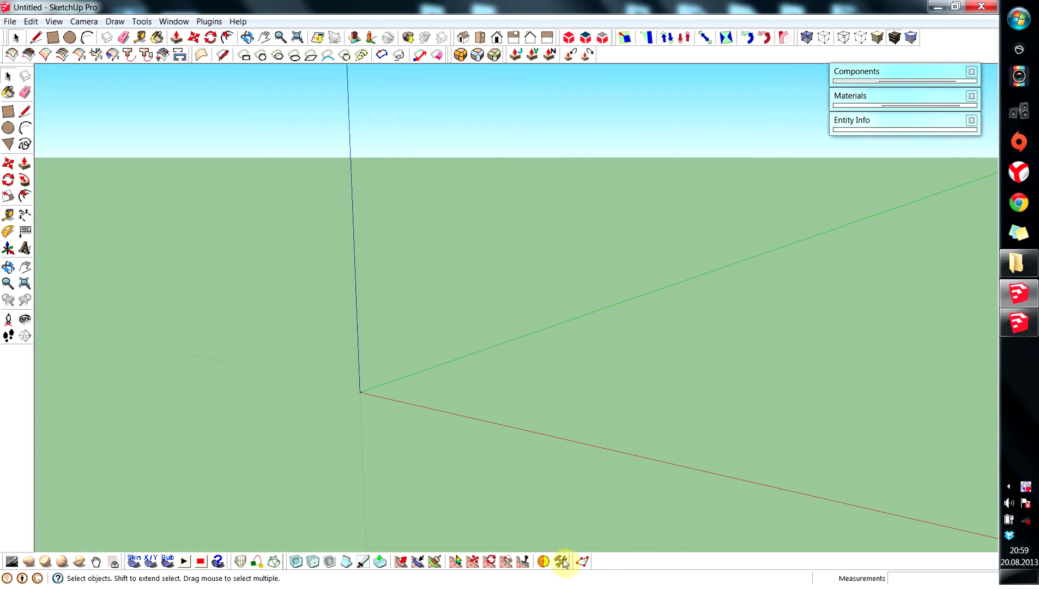
left_click_drag(576, 562, 548, 413)
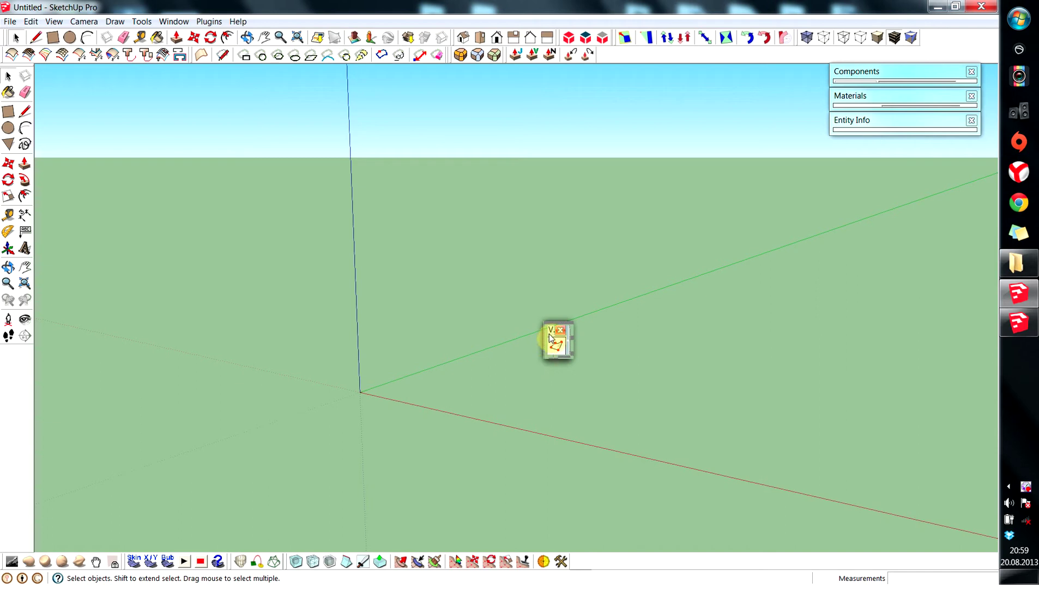
left_click_drag(551, 333, 579, 559)
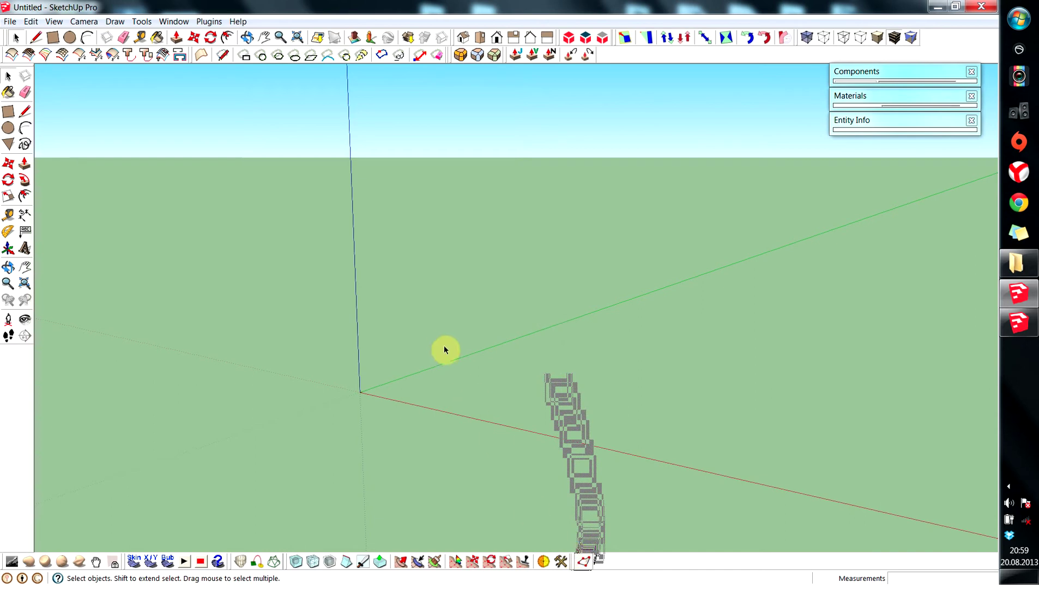
middle_click_drag(448, 365, 438, 362)
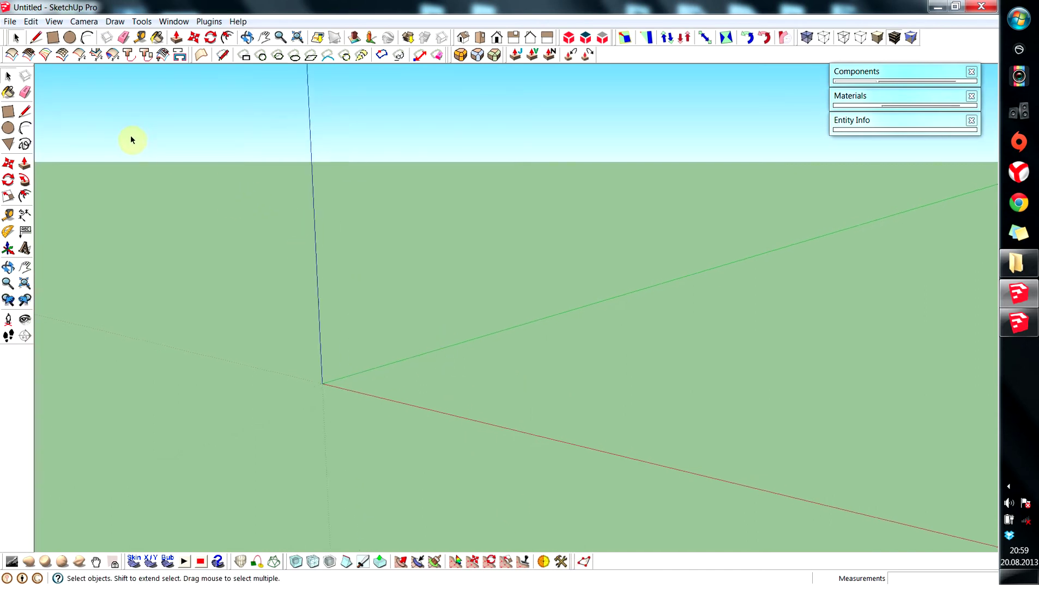
left_click(52, 39)
Step: Draw a 2,55m by 3,25m rectangle from the origin and push/pull it up 1,78m
left_click(322, 383)
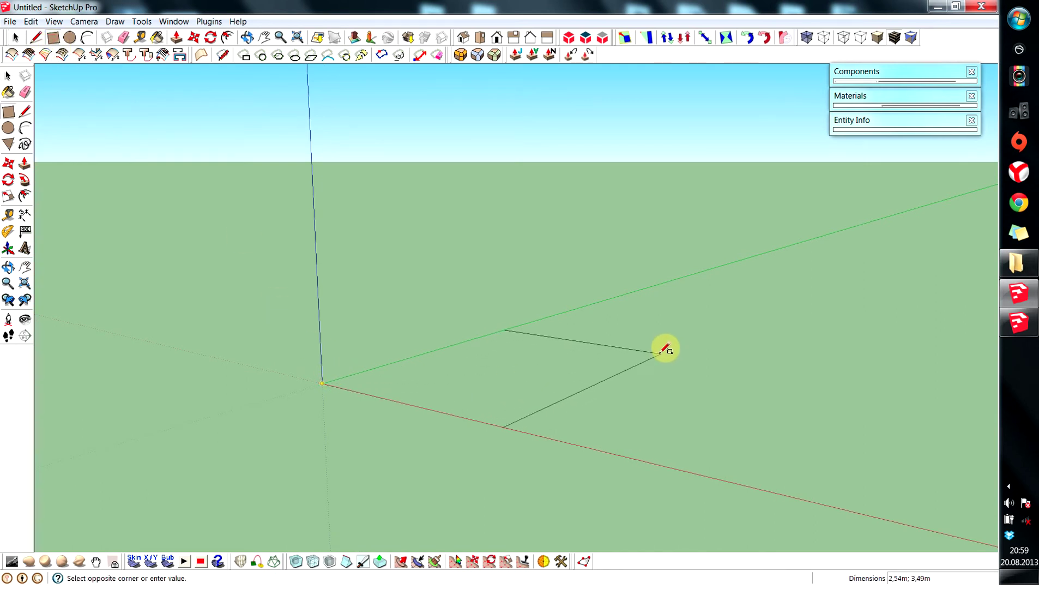
left_click(653, 358)
left_click(176, 37)
left_click(484, 393)
left_click(455, 237)
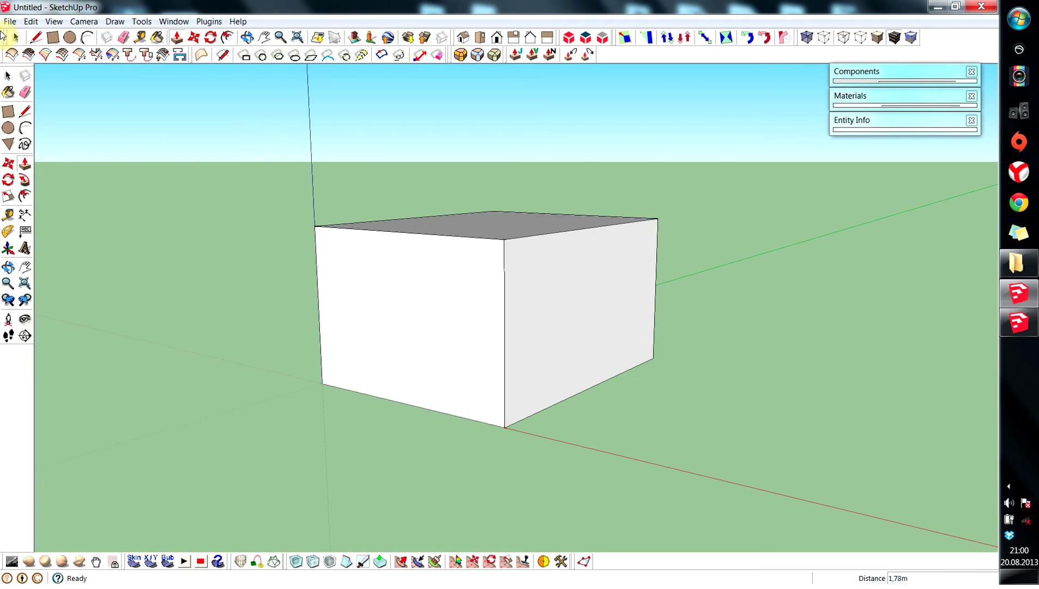
Step: Orbit the view and select the box's front face
left_click(13, 38)
middle_click_drag(177, 245, 191, 269)
left_click(410, 282)
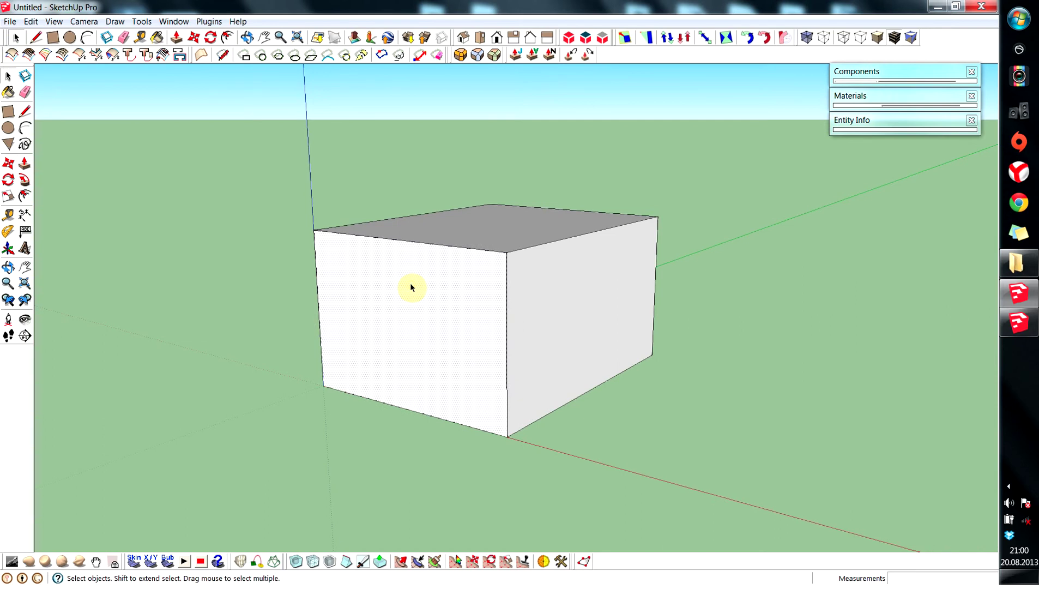
left_click(472, 249)
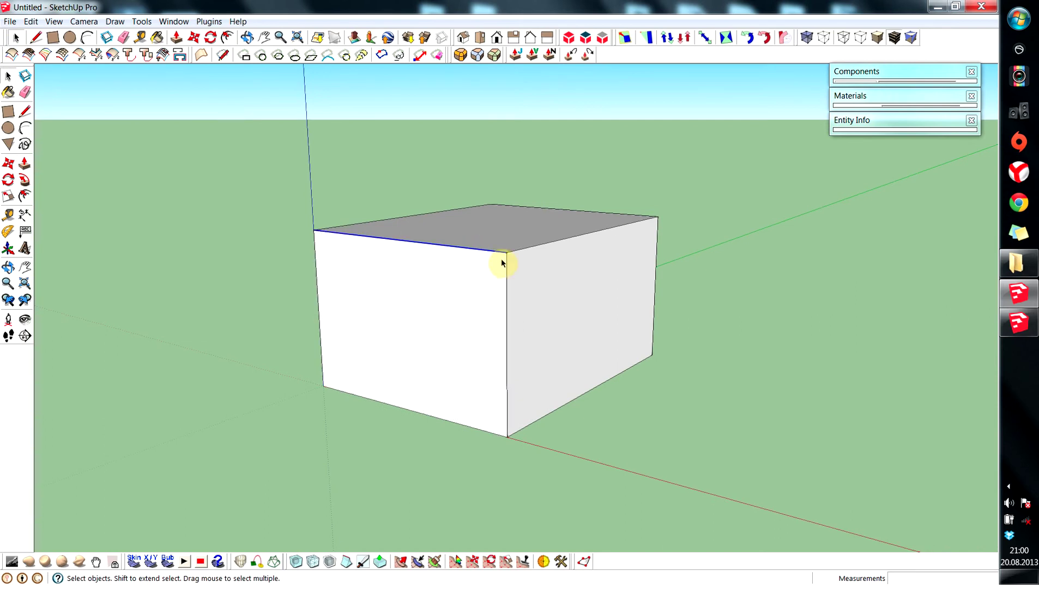
left_click(506, 253)
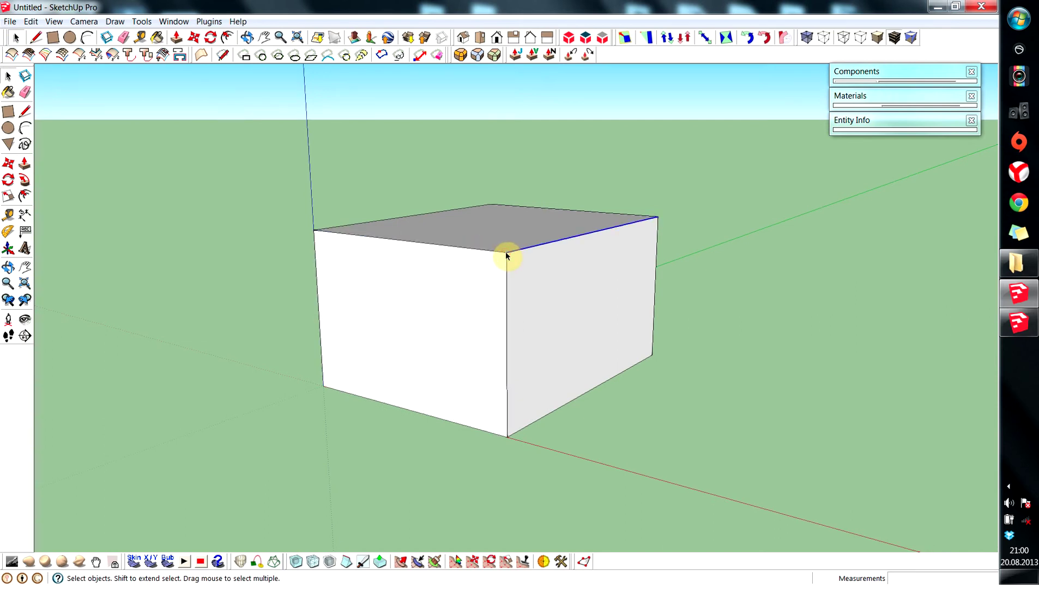
left_click(194, 37)
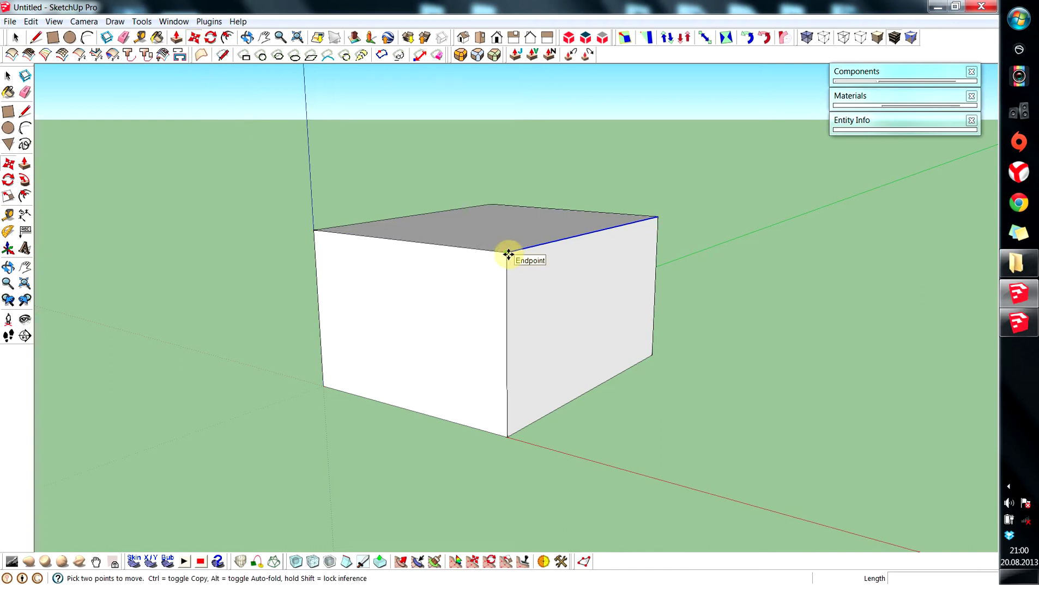
left_click(508, 288)
left_click(443, 287)
left_click(461, 254)
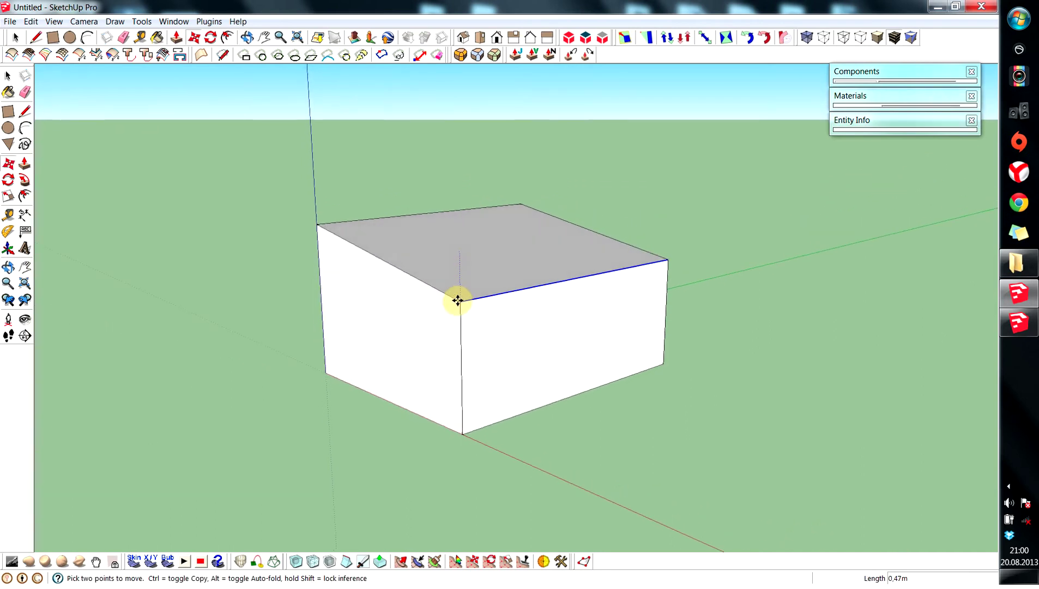
left_click(457, 254)
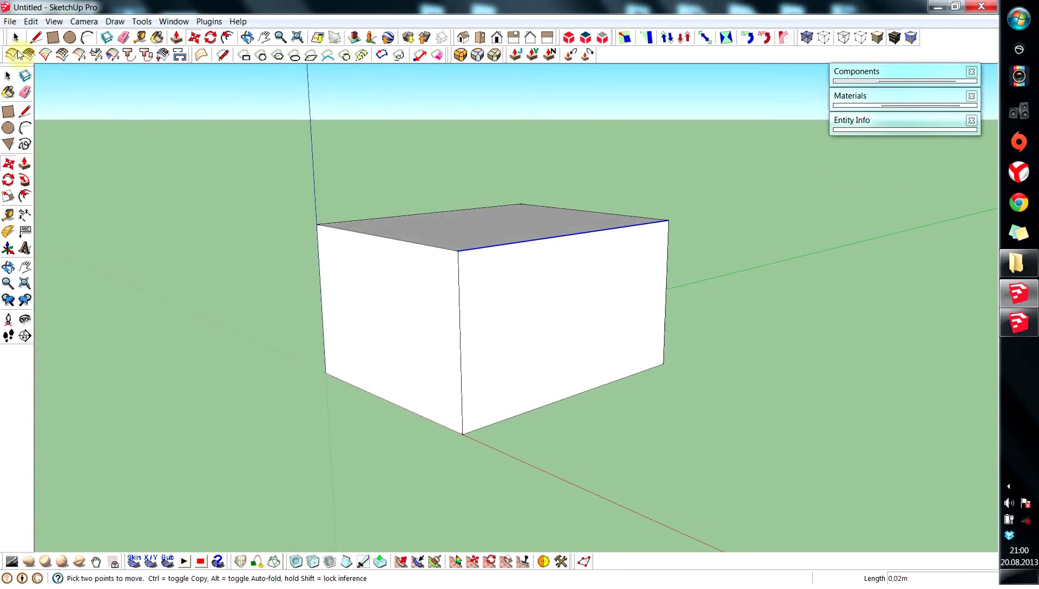
left_click(14, 38)
left_click(195, 188)
left_click(192, 38)
left_click(458, 251)
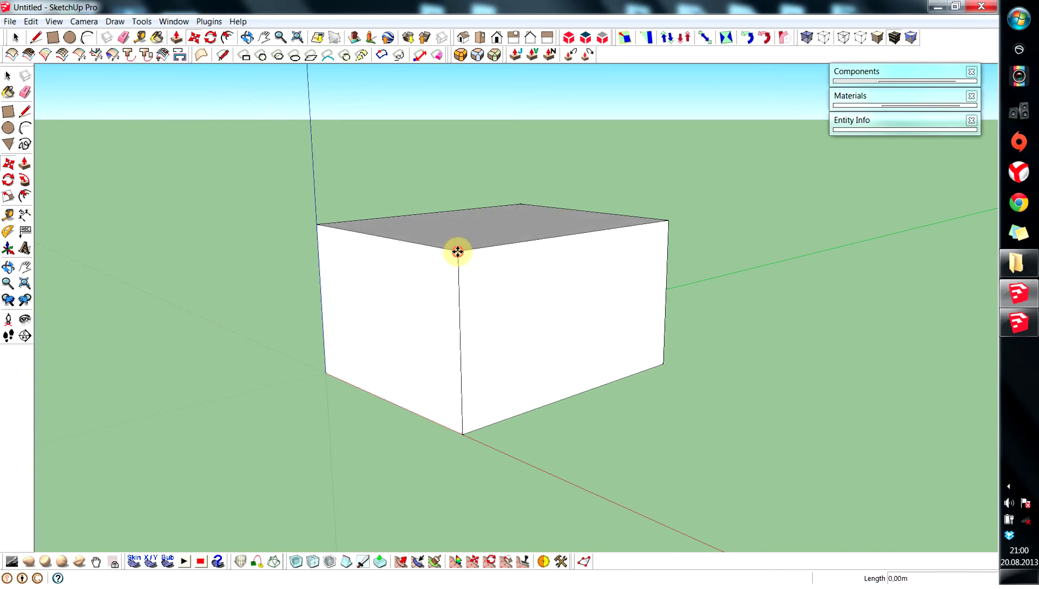
middle_click_drag(378, 296, 424, 348)
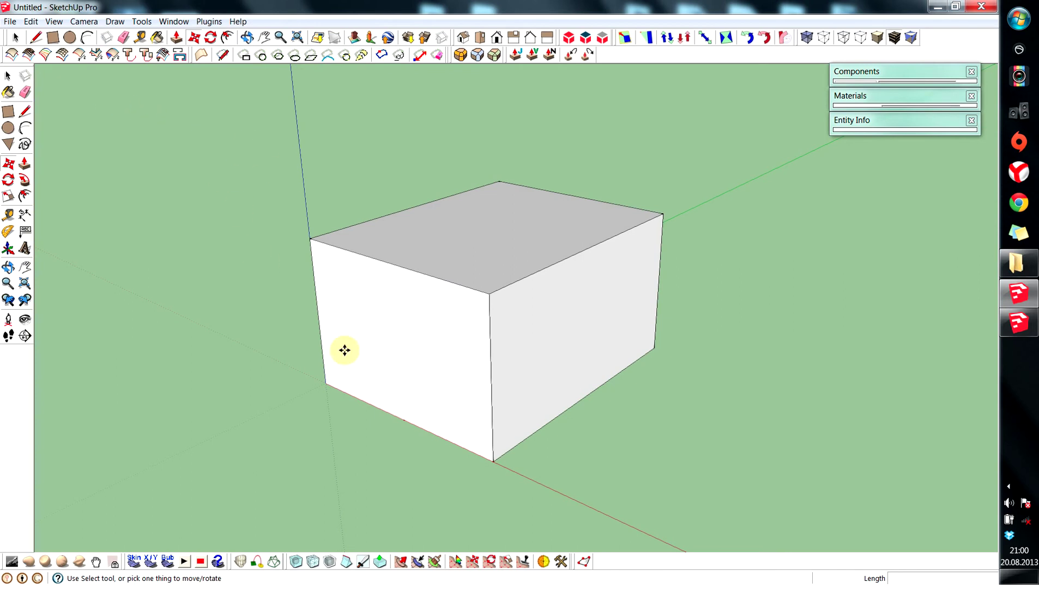
left_click(15, 38)
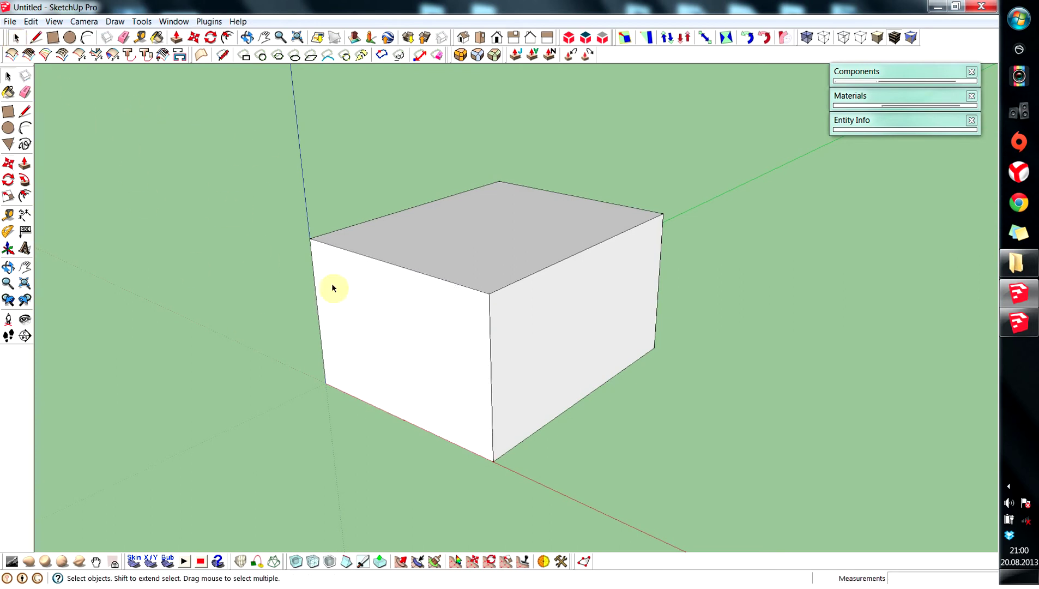
Step: Activate Artisan Vertex Tools on the box and work on its front top corner vertex
left_click(581, 564)
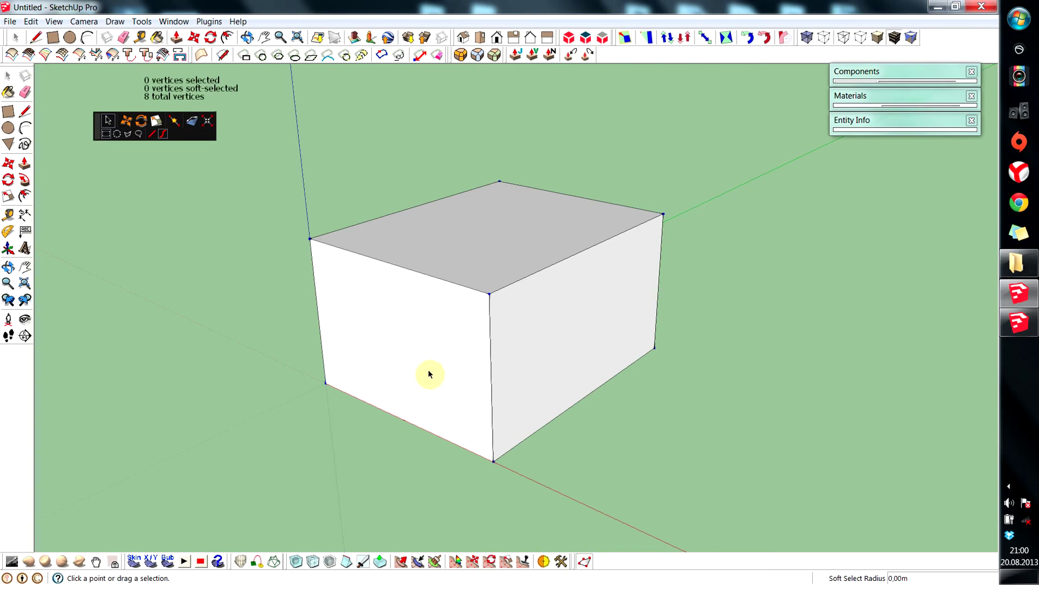
middle_click_drag(229, 249, 206, 225)
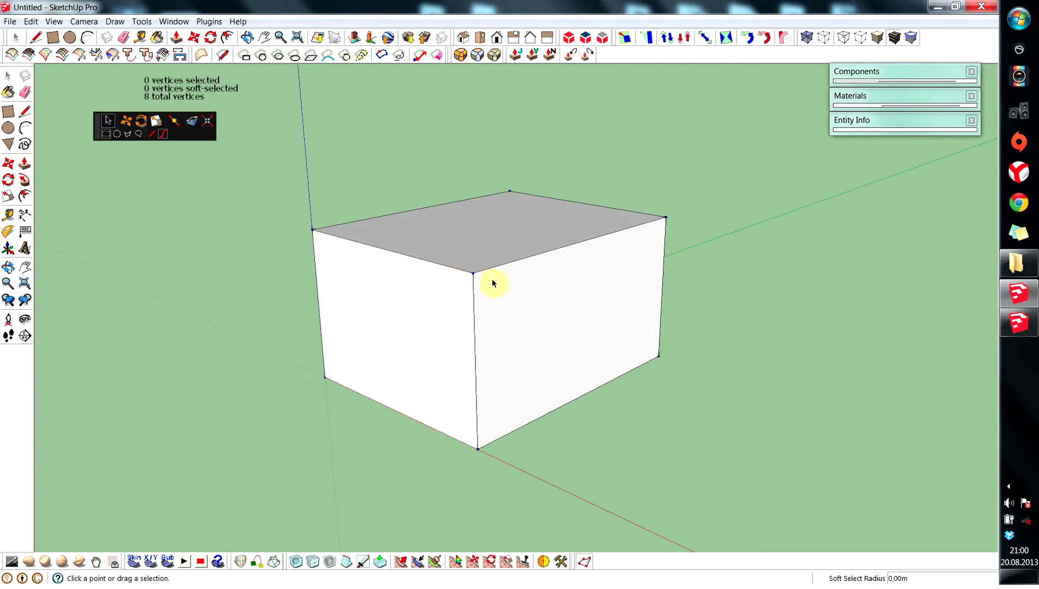
left_click_drag(429, 243, 508, 318)
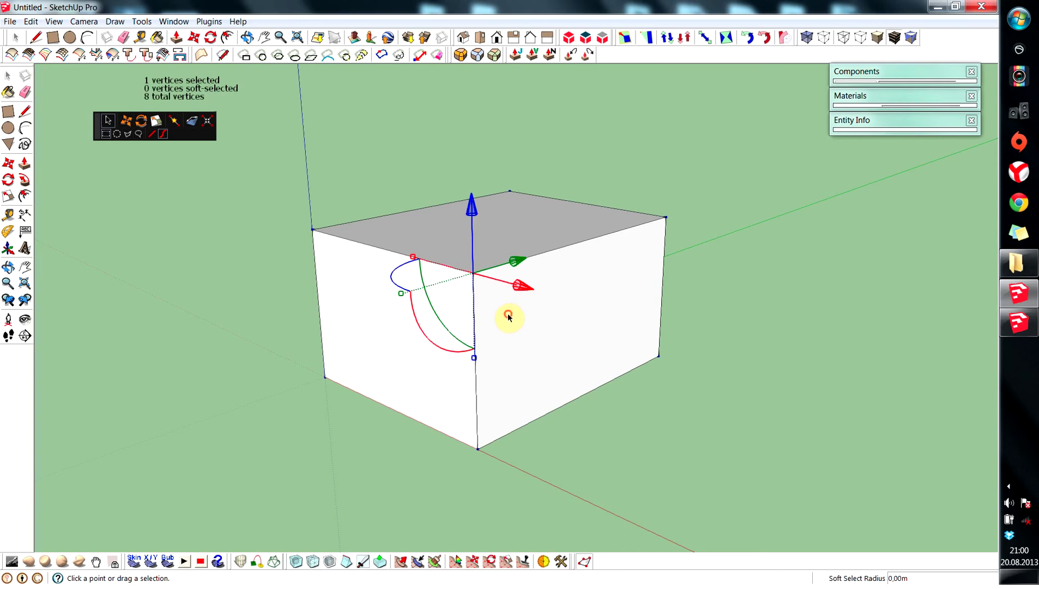
middle_click_drag(521, 348, 452, 281)
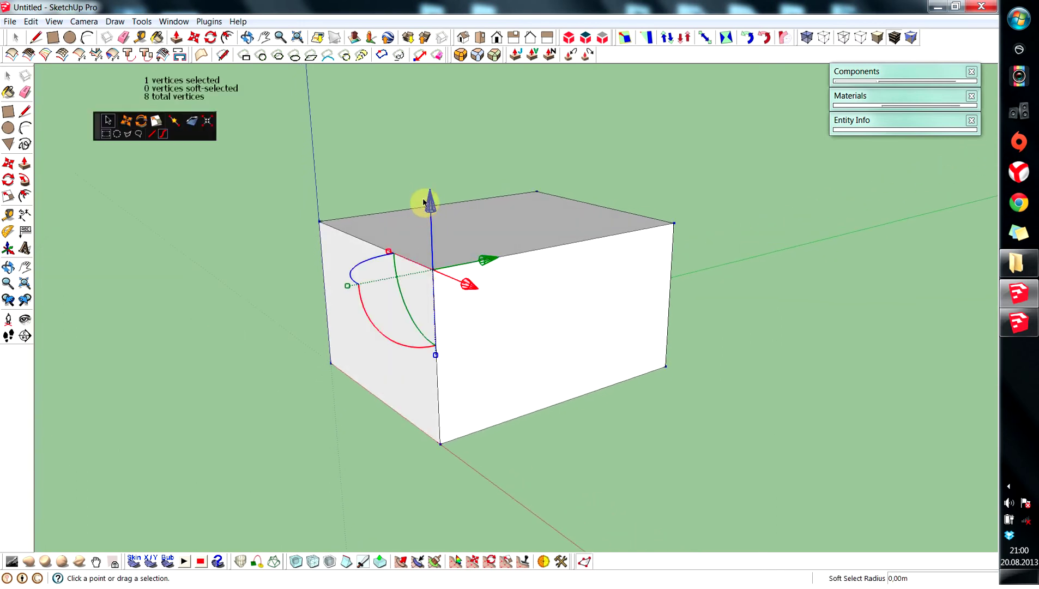
left_click_drag(483, 262, 461, 264)
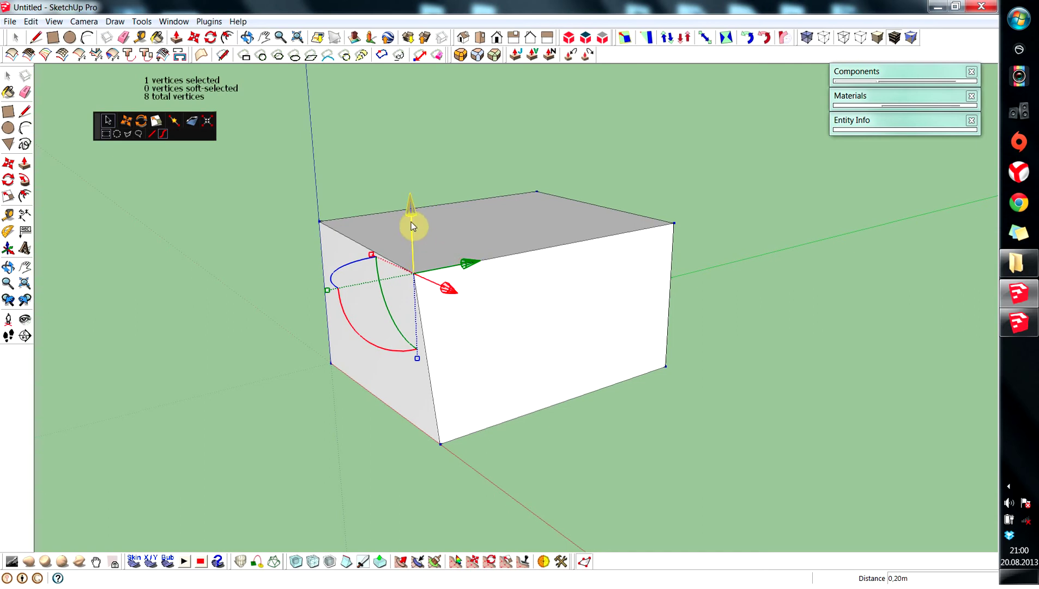
left_click_drag(410, 216, 411, 241)
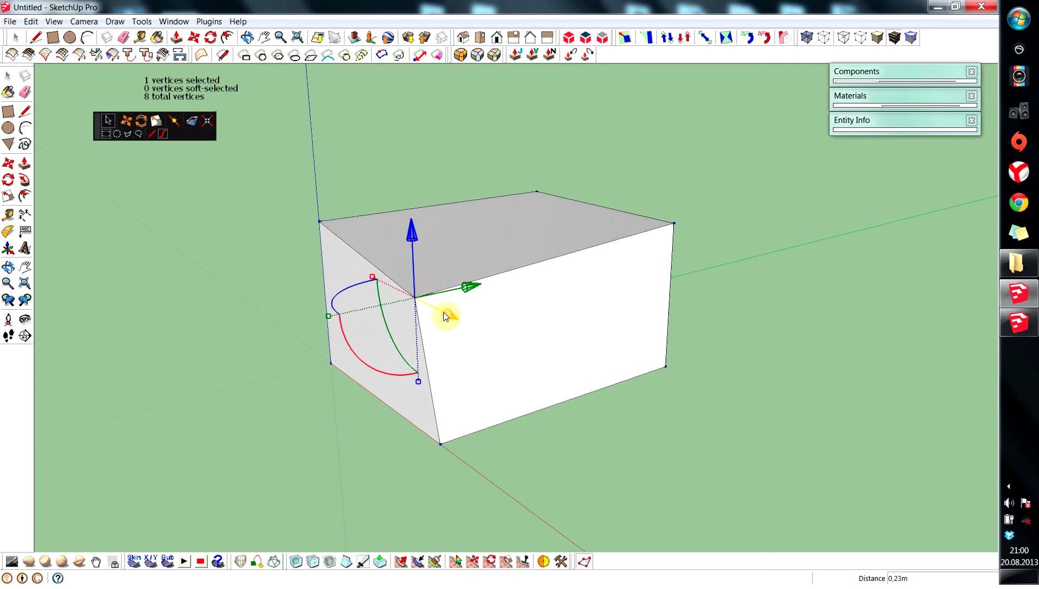
Step: Zoom out, orbit around the box, and drag-select its top corner vertices
middle_click_drag(349, 326, 450, 314)
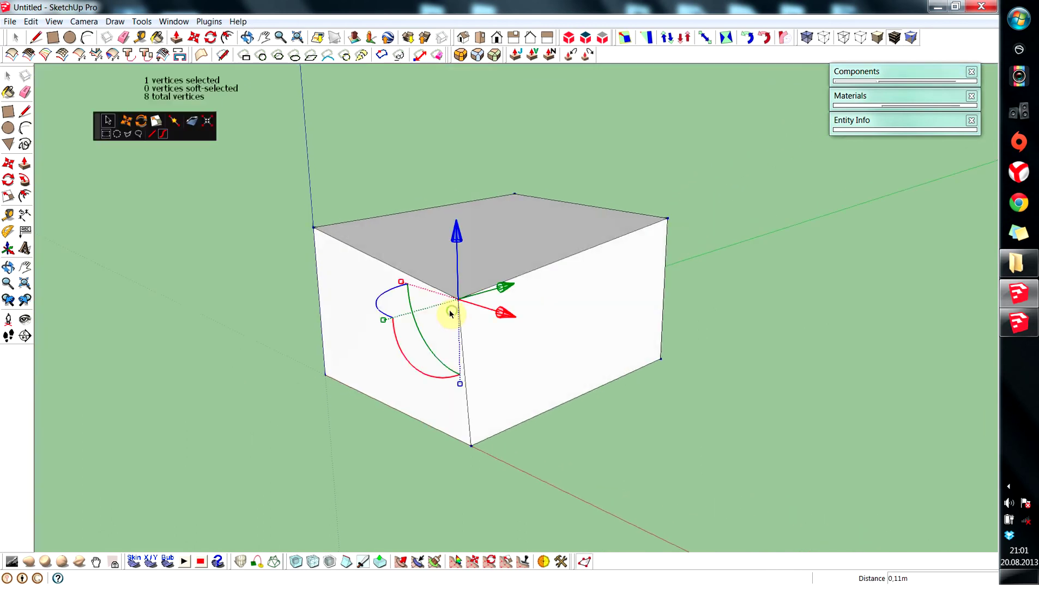
scroll(377, 288, "down", 1)
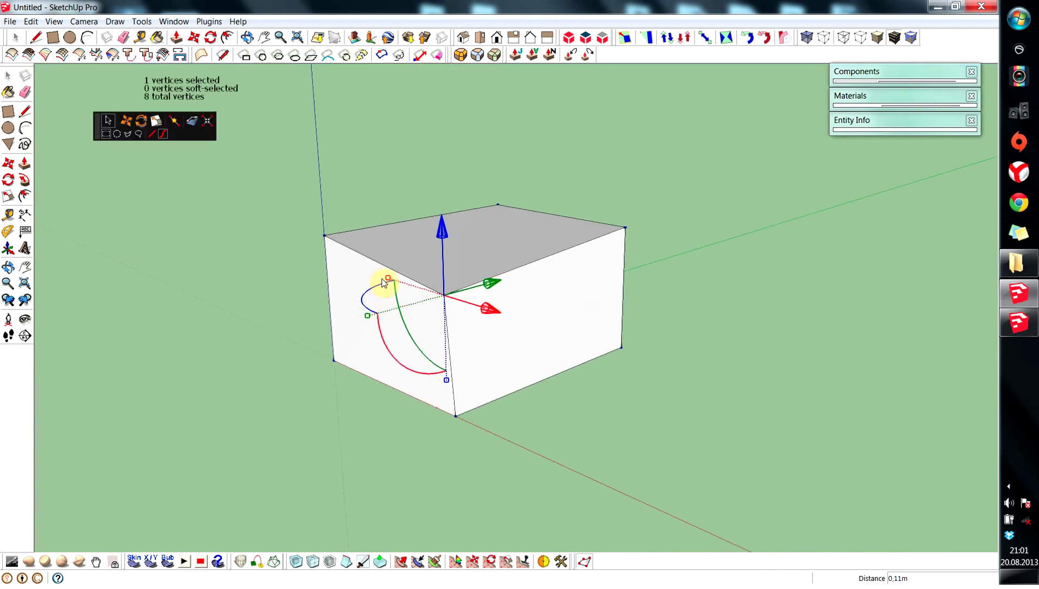
middle_click_drag(263, 288, 321, 240)
left_click_drag(314, 225, 356, 255)
left_click_drag(408, 181, 625, 250)
middle_click_drag(674, 270, 474, 319)
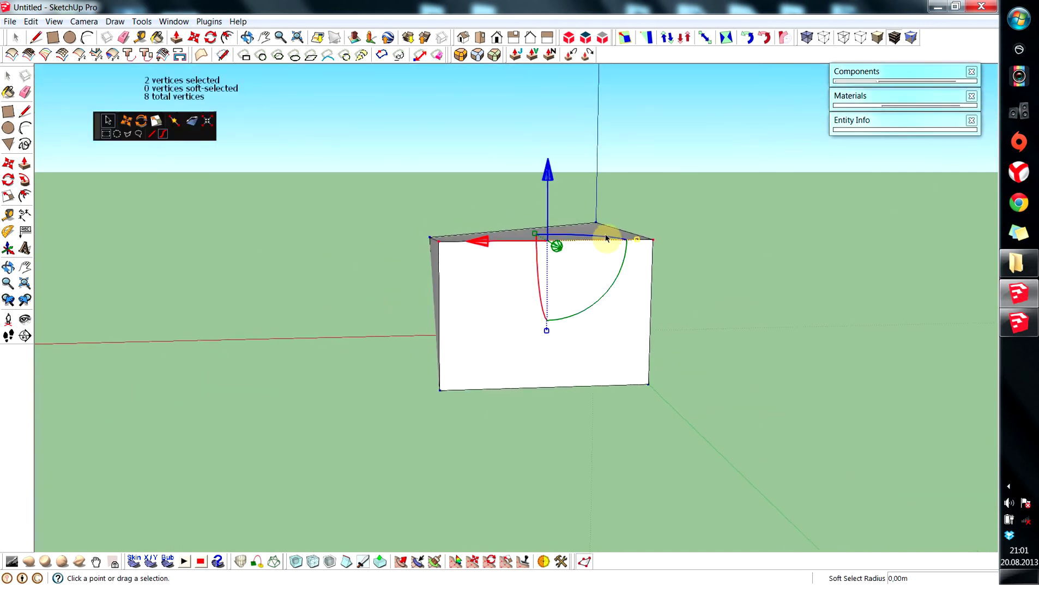
Step: Scale the two top vertices along green to 0.56, then to 1.56, slanting one side outward
left_click_drag(637, 240, 598, 238)
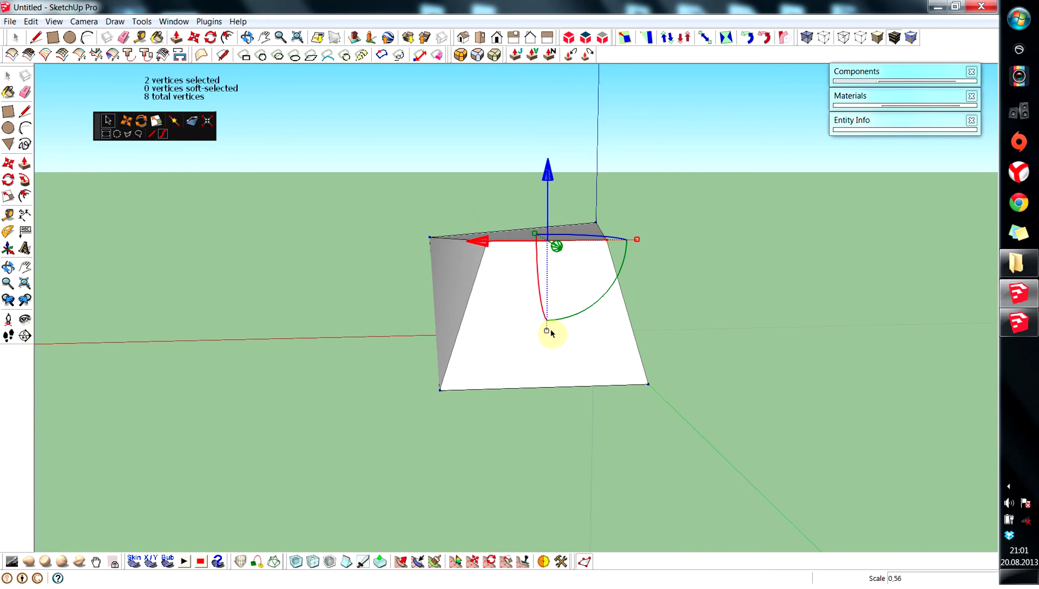
mouse_move(550, 334)
left_mouse_down()
mouse_move(546, 316)
mouse_move(550, 343)
left_mouse_up()
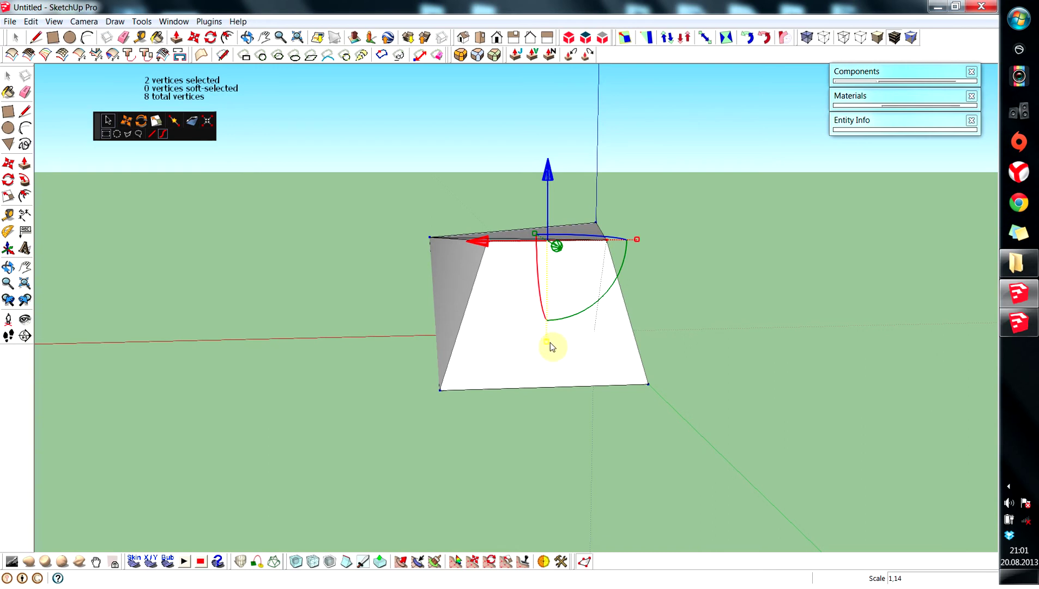
middle_click_drag(480, 243, 717, 304)
left_click_drag(552, 235, 483, 248)
middle_click_drag(446, 281, 507, 345)
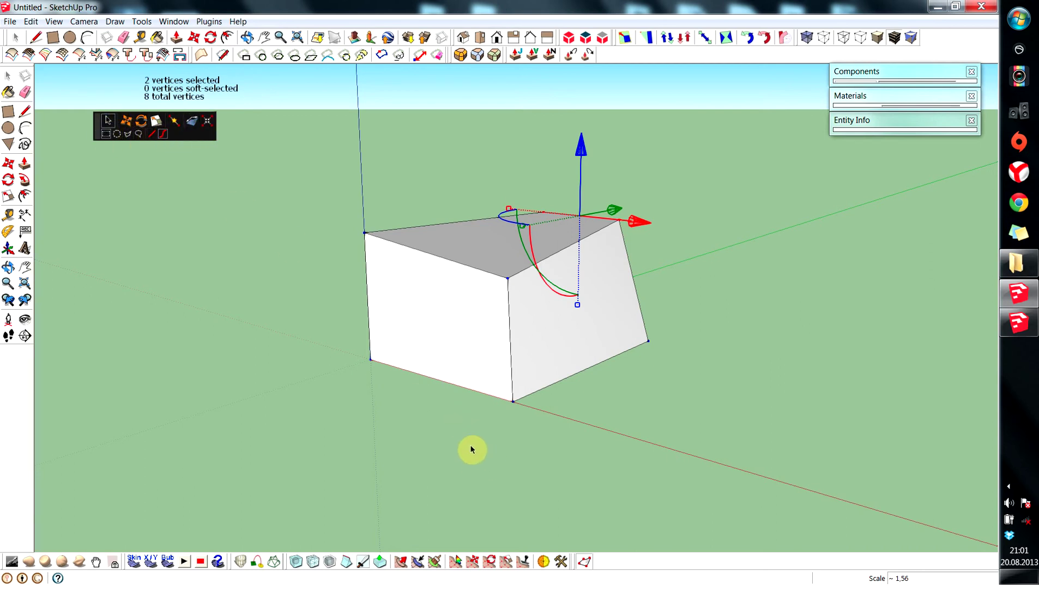
left_click(16, 37)
Step: Delete the box and draw a new rectangle from the origin
left_click_drag(256, 125, 765, 473)
key("Delete")
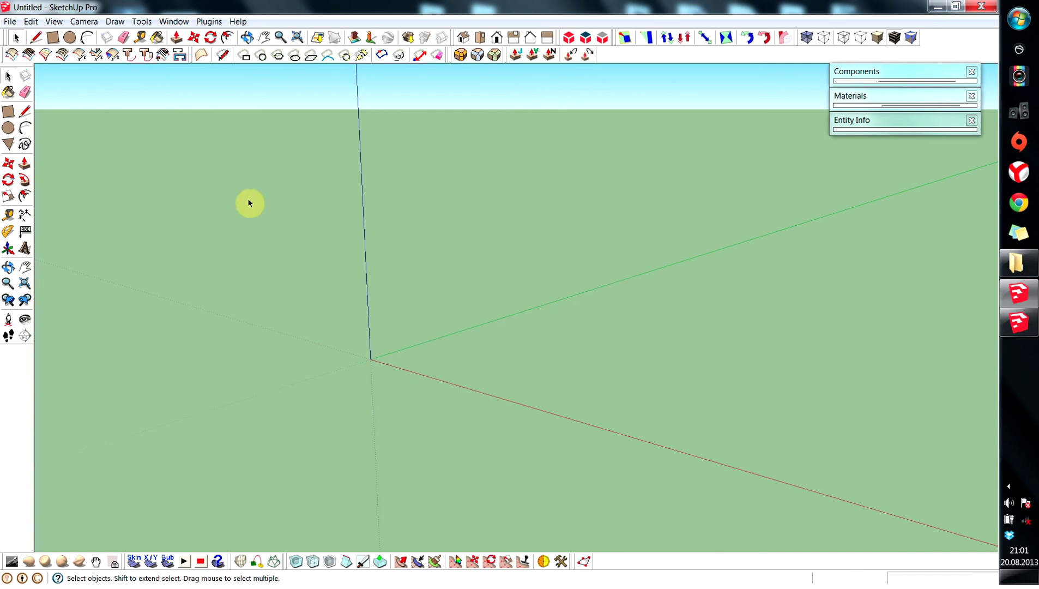
left_click(53, 38)
left_click(370, 359)
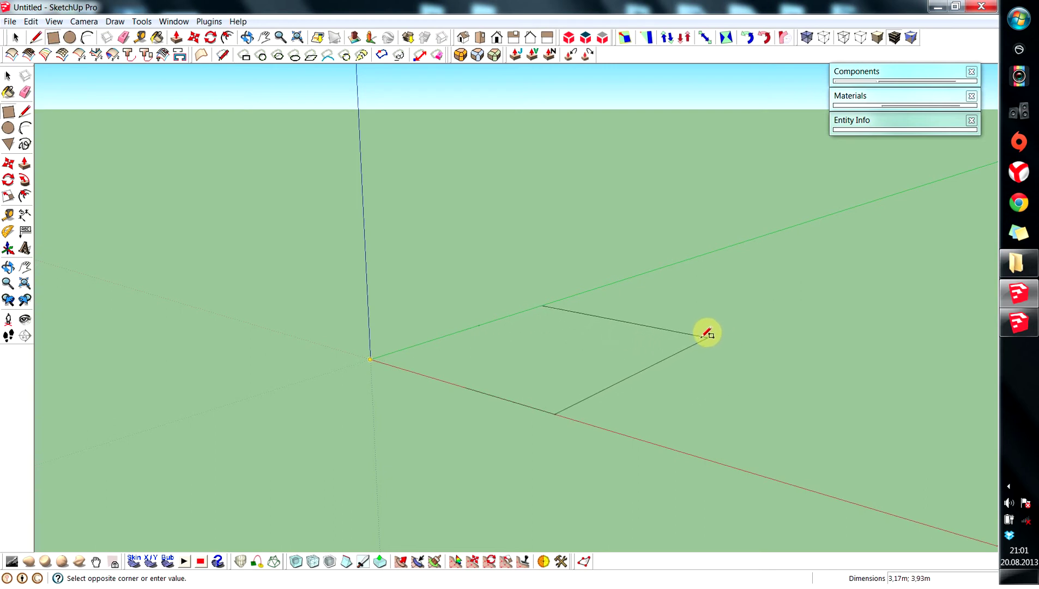
left_click(697, 342)
middle_click_drag(697, 342, 626, 385)
Step: Split the rectangle in two with a line and select its right half
left_click(36, 37)
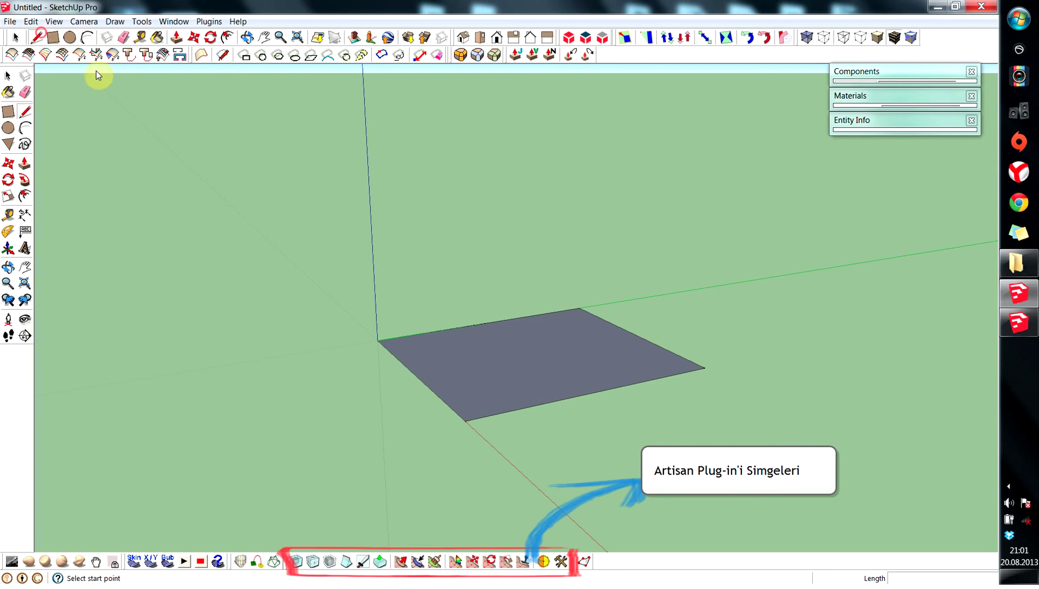
left_click(484, 324)
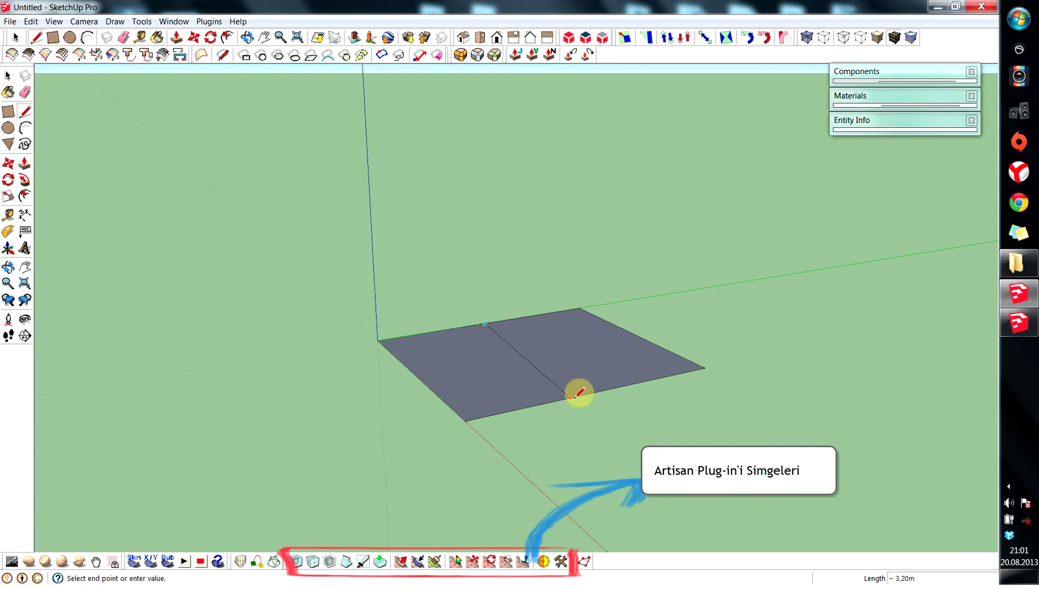
left_click(595, 395)
middle_click_drag(599, 392, 567, 431)
left_click(16, 37)
left_click(612, 350)
middle_click_drag(601, 360, 573, 307)
Step: Rotate the right half 90° upward about the dividing line into a wall
left_click(210, 37)
middle_click_drag(575, 368, 570, 358)
left_click_drag(568, 353, 686, 351)
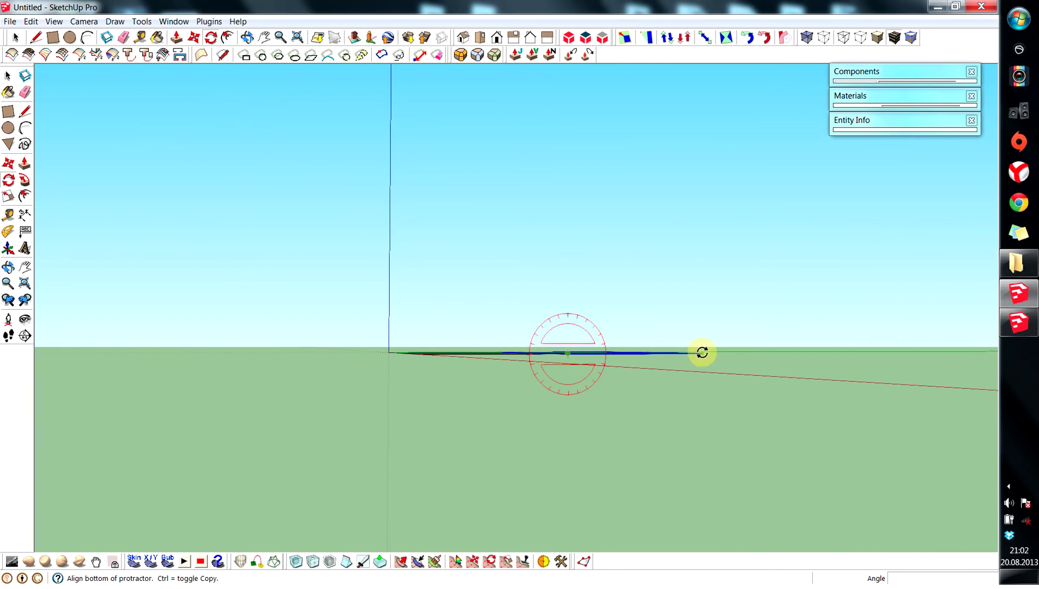
left_click(700, 353)
left_click(568, 244)
middle_click_drag(444, 293, 412, 353)
key("space")
Step: Copy the whole L-shaped plane with Move and Ctrl, placing it beside the original
triple_click(494, 366)
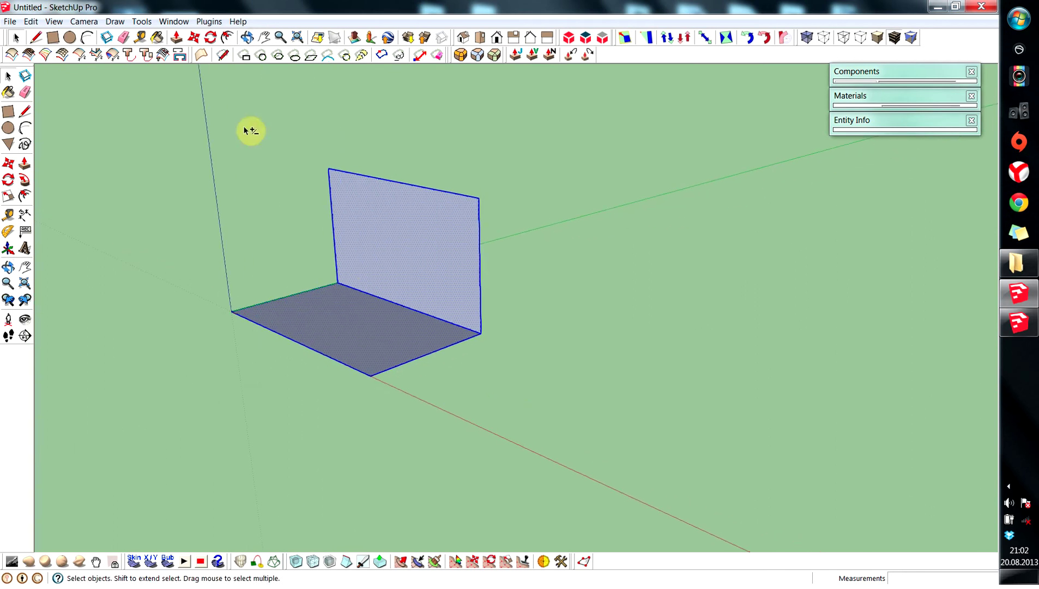
left_click(194, 38)
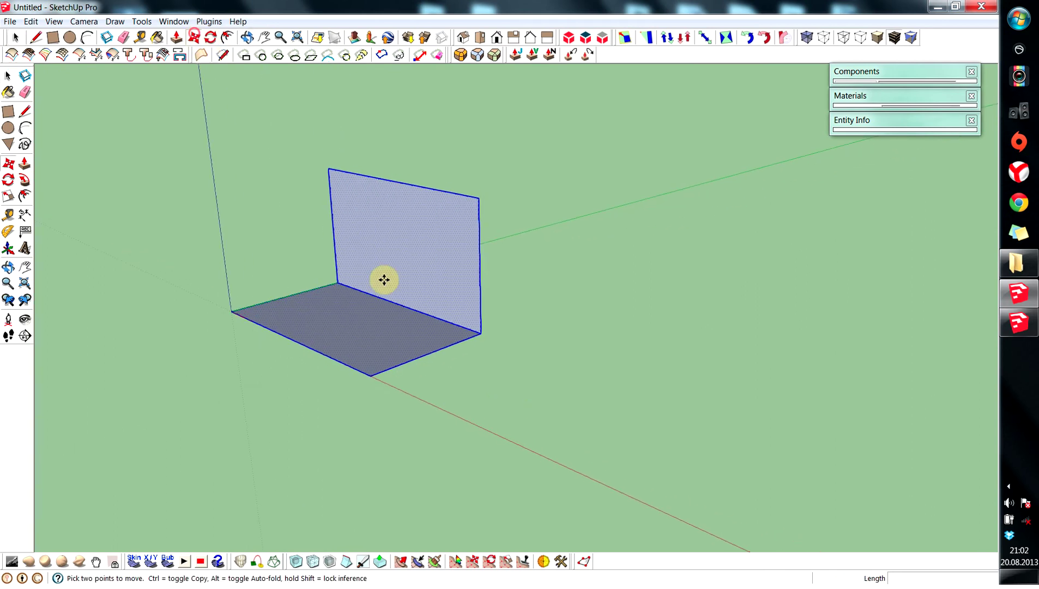
left_click(384, 372)
left_click(624, 268)
middle_click_drag(586, 327, 536, 362)
scroll(233, 266, "down", 1)
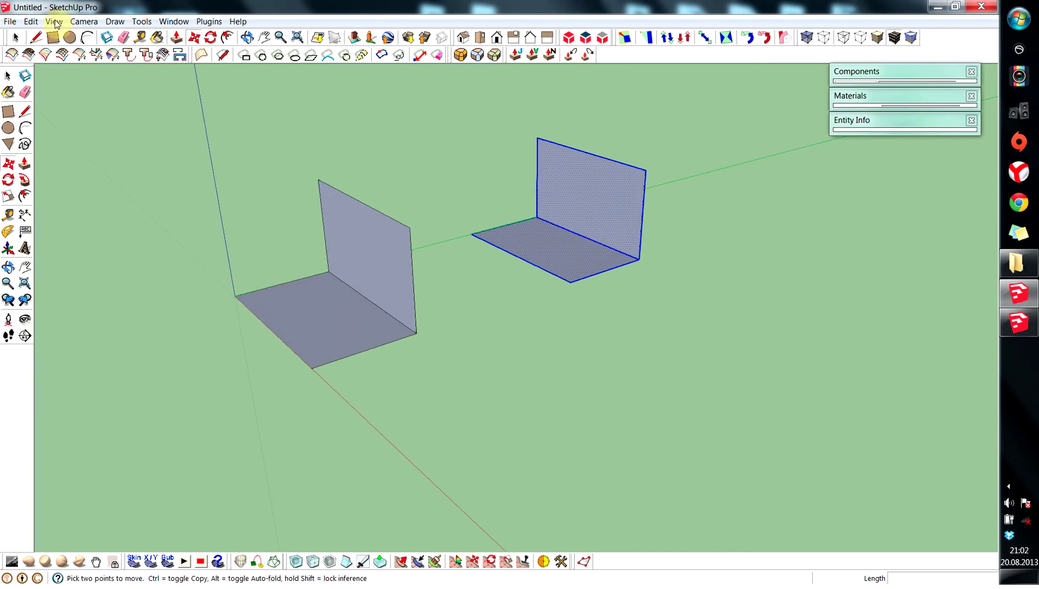
Step: Draw one line across the copy's floor and two lines across its wall
left_click(35, 37)
left_click(15, 37)
left_click(362, 144)
left_click(35, 37)
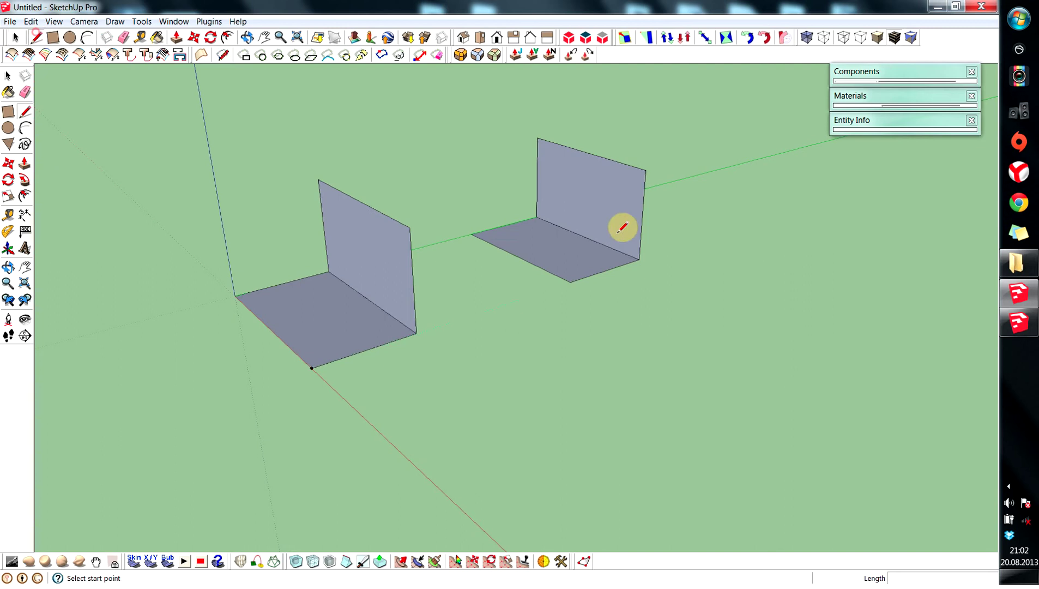
left_click(519, 221)
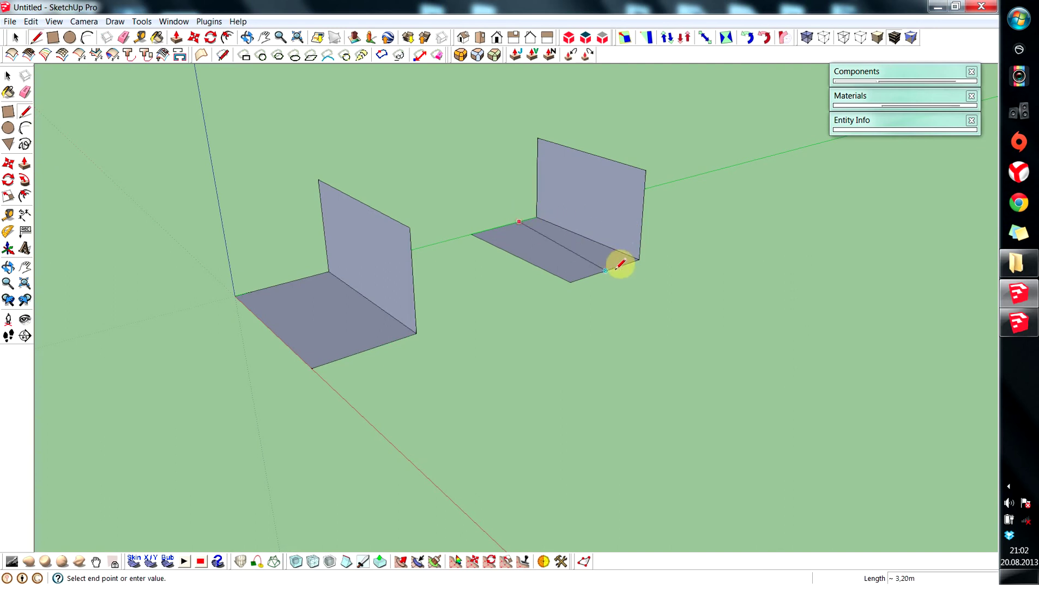
left_click(621, 264)
left_click(537, 190)
left_click(643, 223)
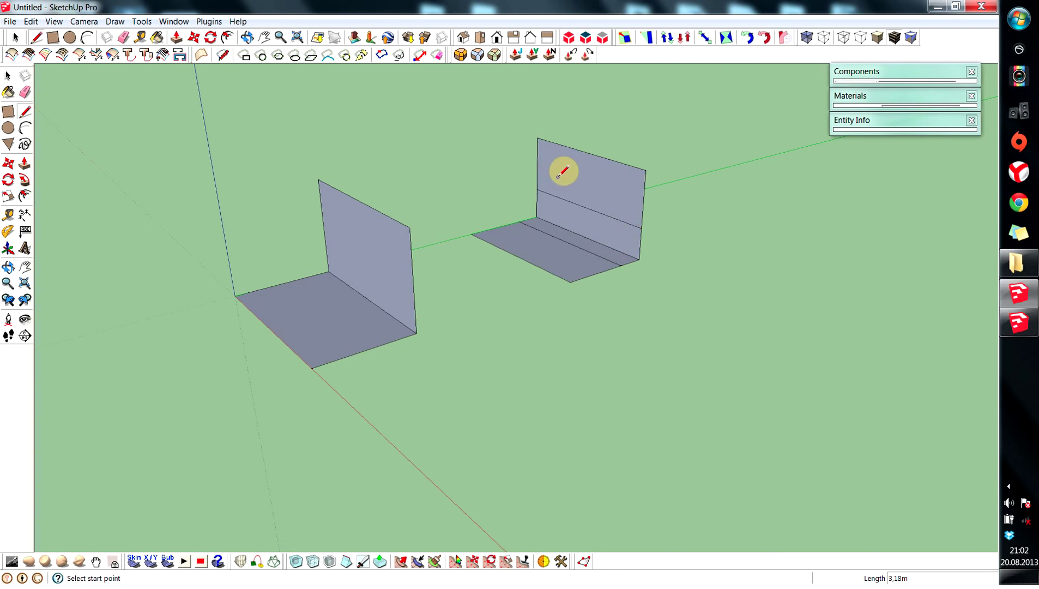
left_click(538, 171)
left_click(645, 201)
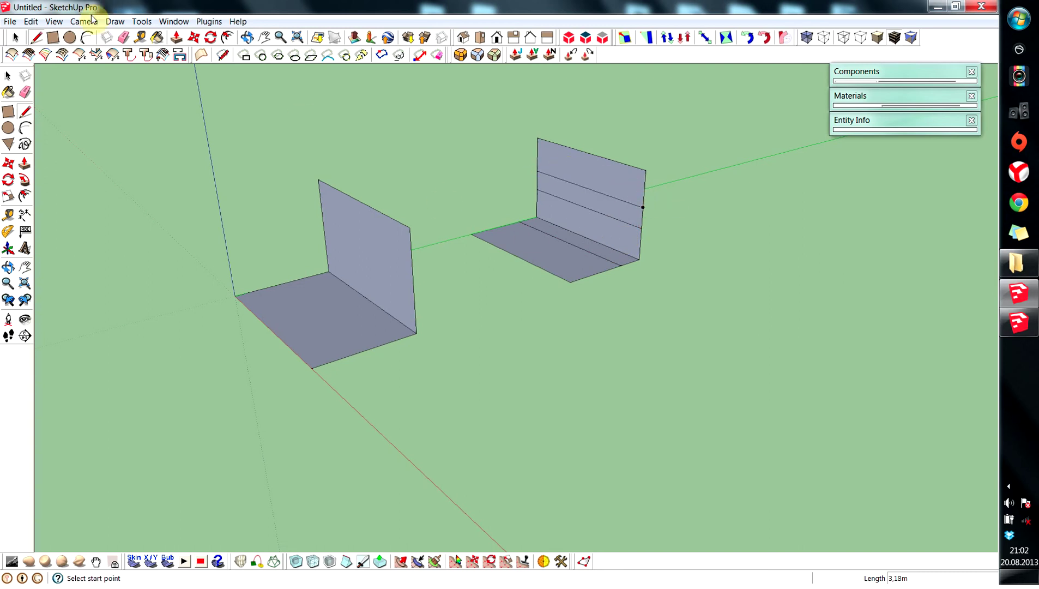
left_click(15, 37)
middle_click_drag(129, 224, 331, 239)
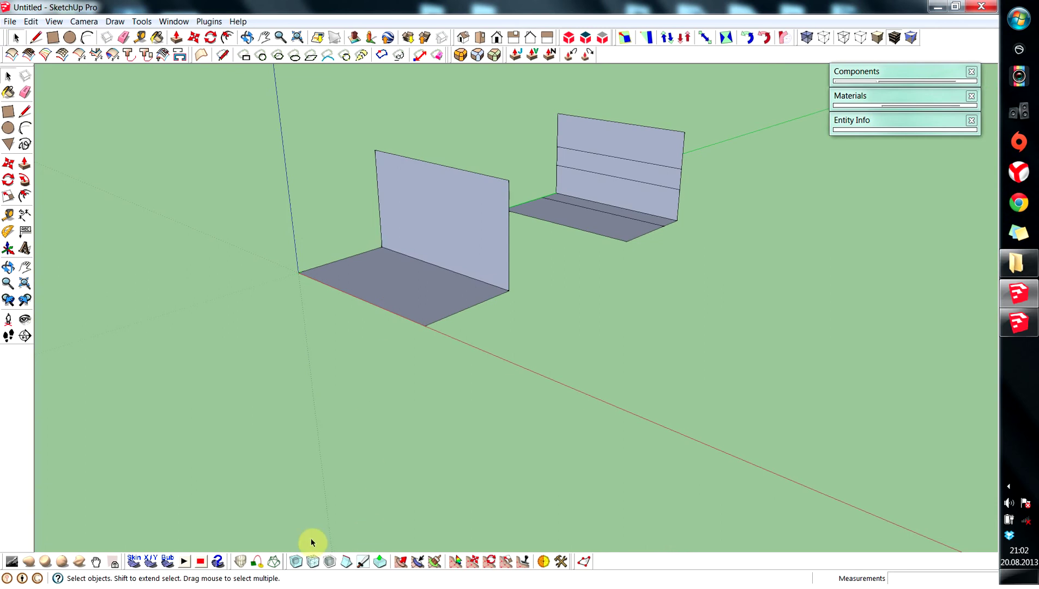
Step: Apply Artisan Subdivide and Smooth to the left L-shape with 4 iterations
triple_click(394, 292)
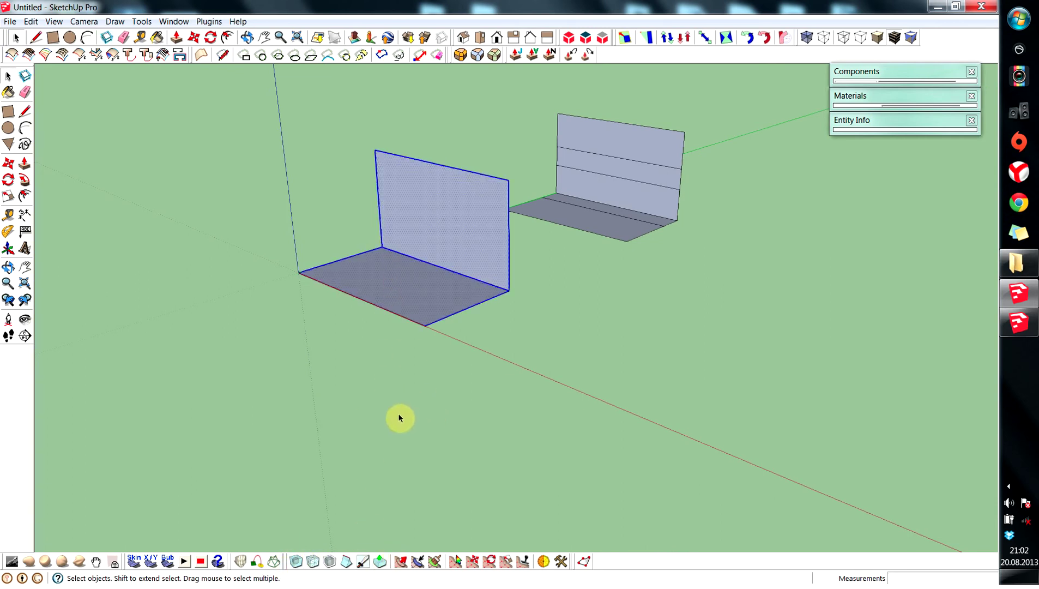
left_click(294, 561)
middle_click_drag(406, 273, 423, 238)
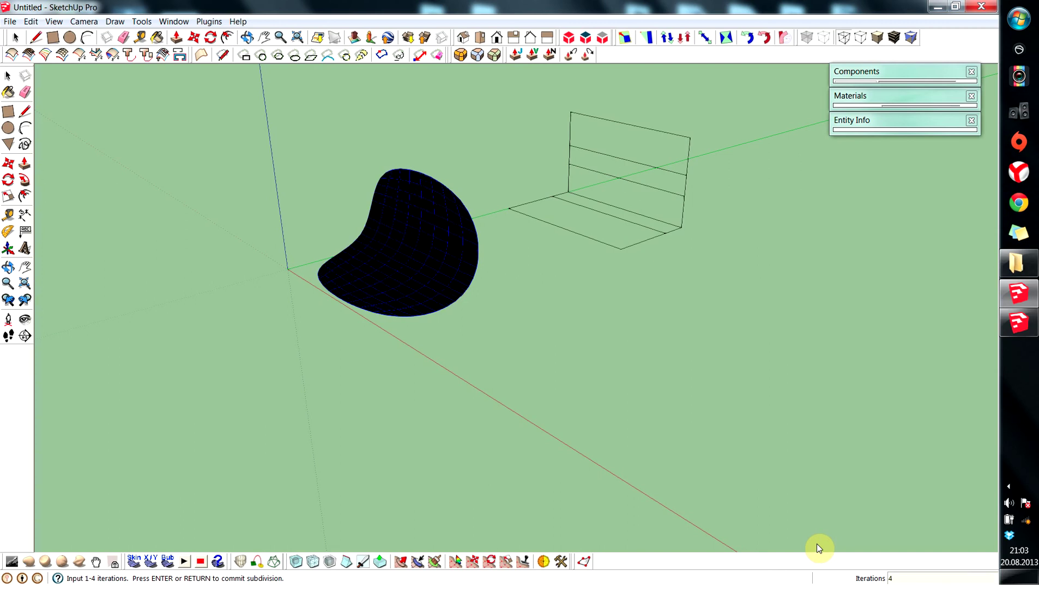
key("Return")
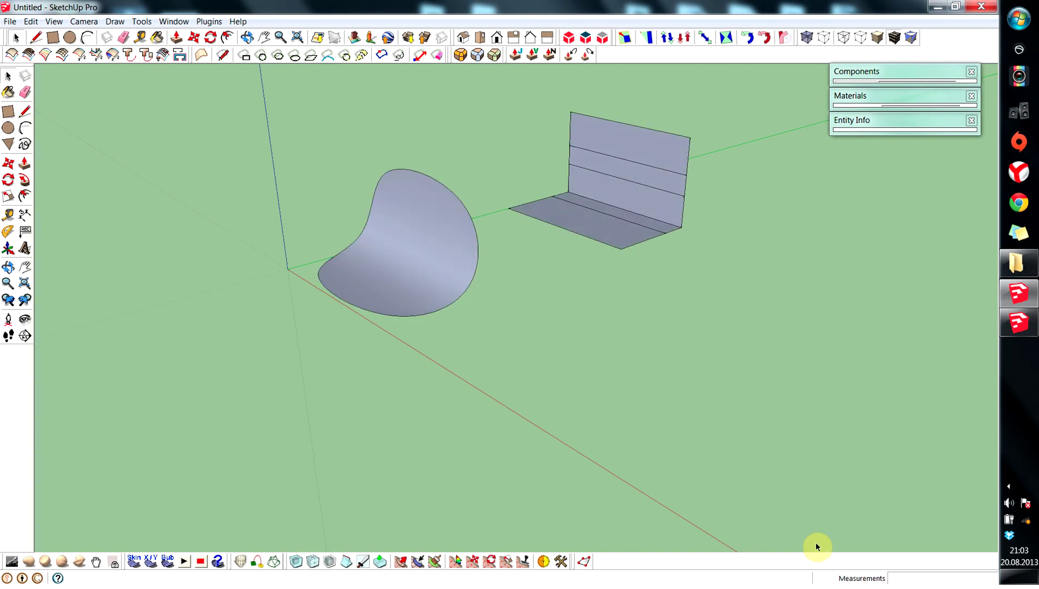
Step: Orbit around the smoothed surface, then triple-click the right L-shape to select all its faces
middle_click_drag(436, 338, 477, 203)
scroll(469, 316, "up", 3)
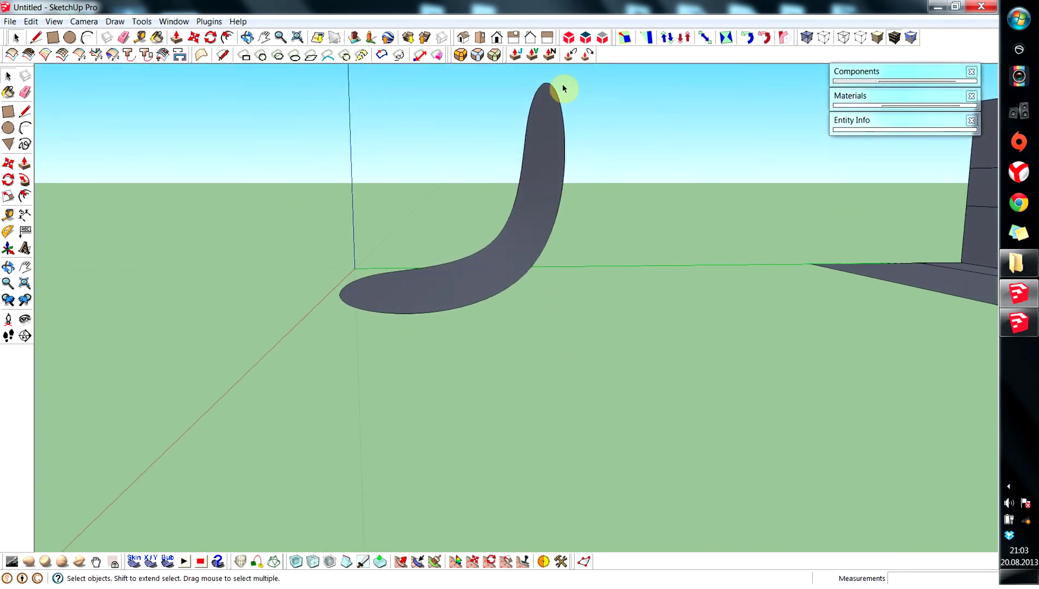
middle_click_drag(695, 324, 867, 228)
middle_click_drag(837, 332, 722, 362)
middle_click_drag(797, 350, 775, 313)
triple_click(775, 313)
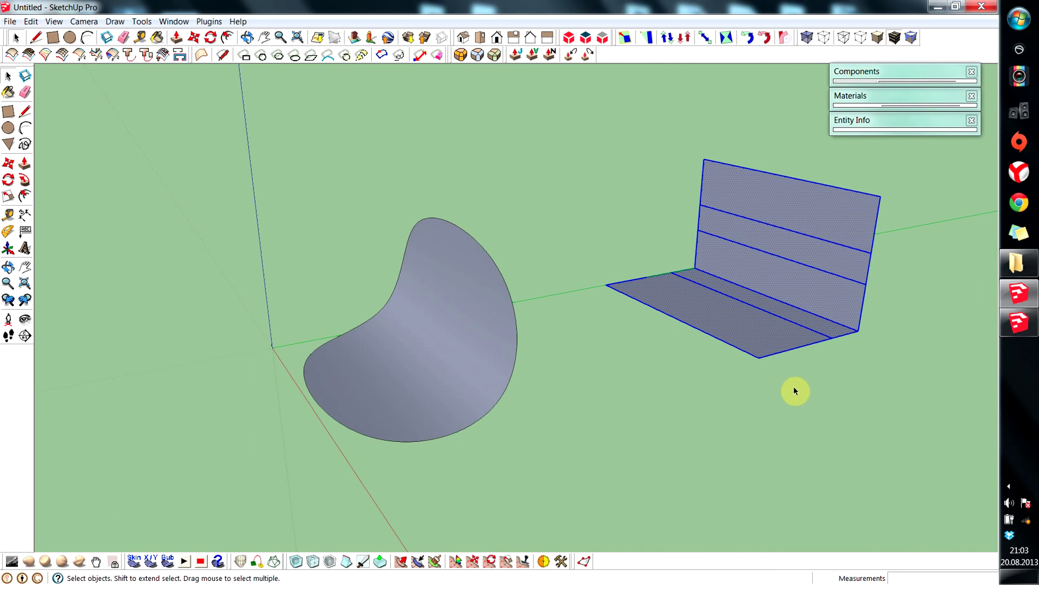
middle_click_drag(786, 374, 697, 412)
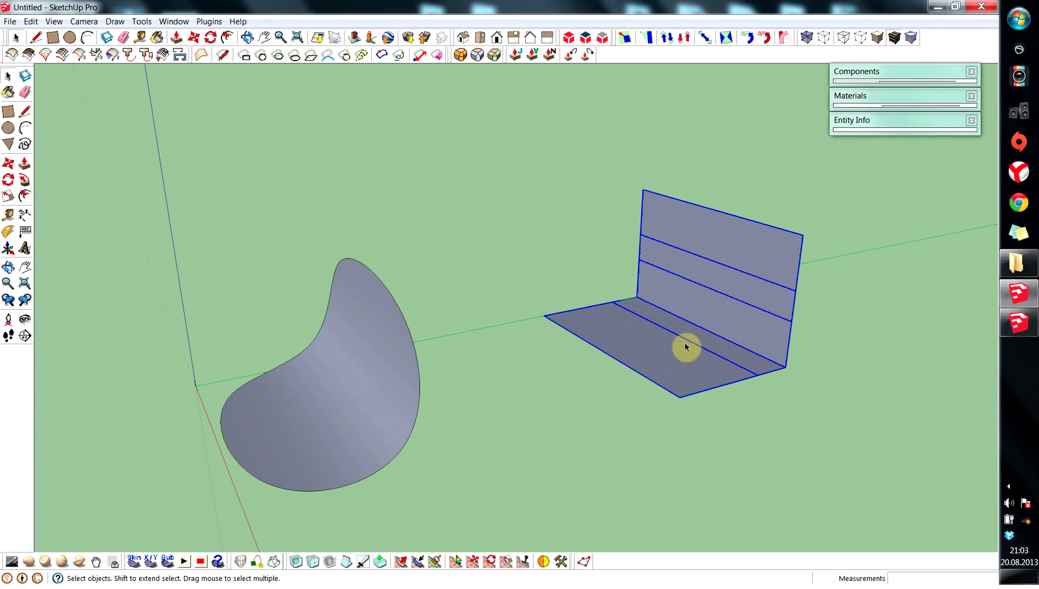
left_click(294, 562)
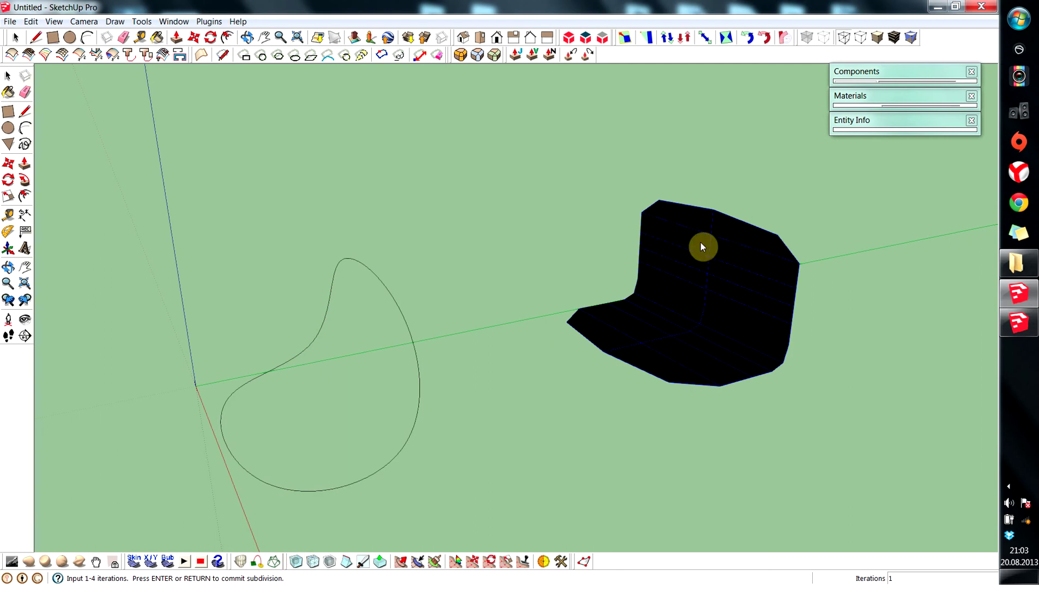
middle_click_drag(736, 236, 413, 311)
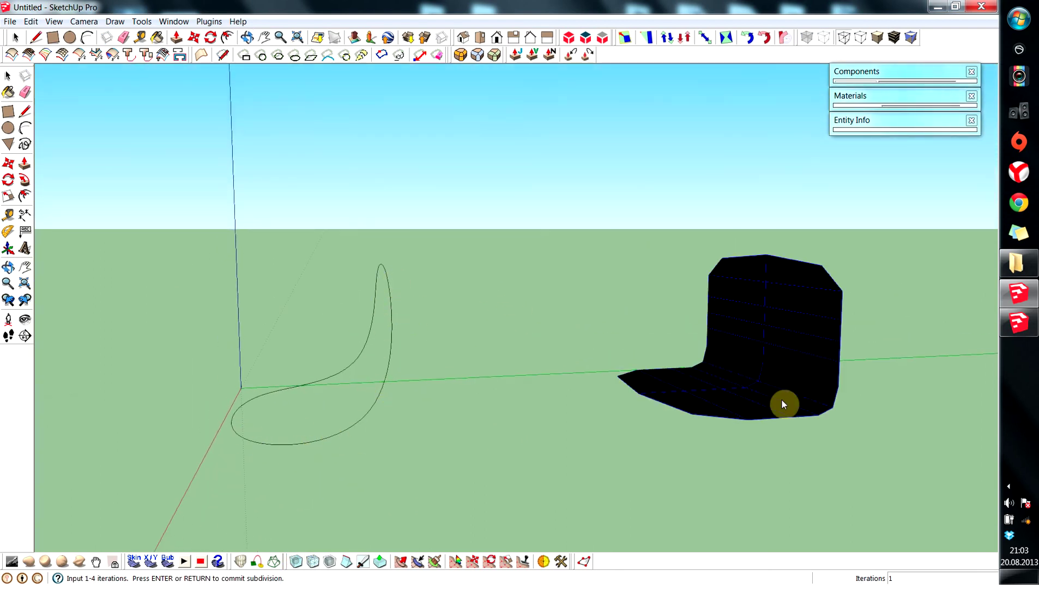
middle_click_drag(813, 333, 701, 415)
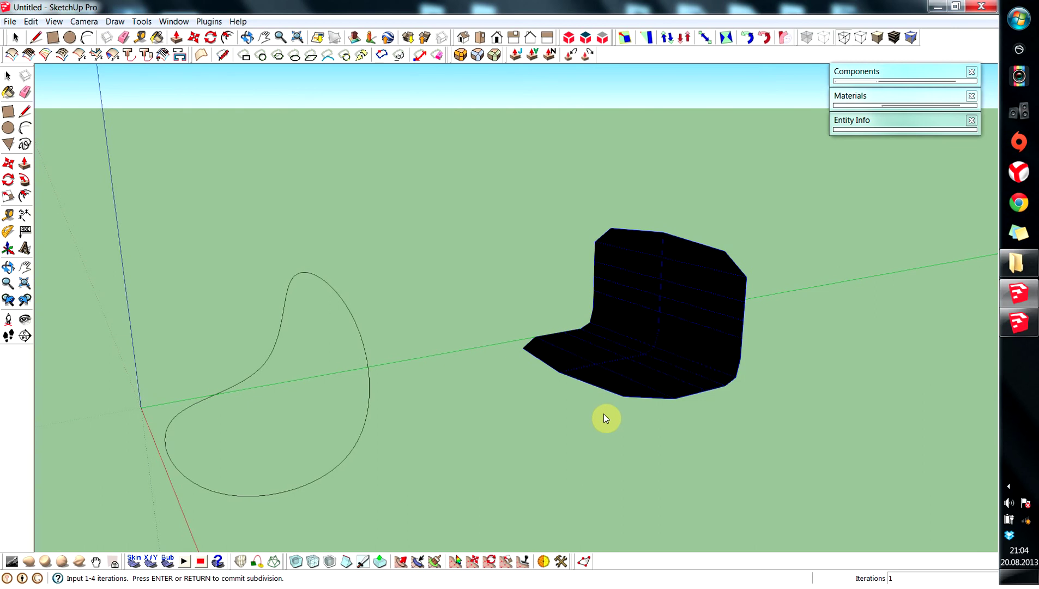
type("2")
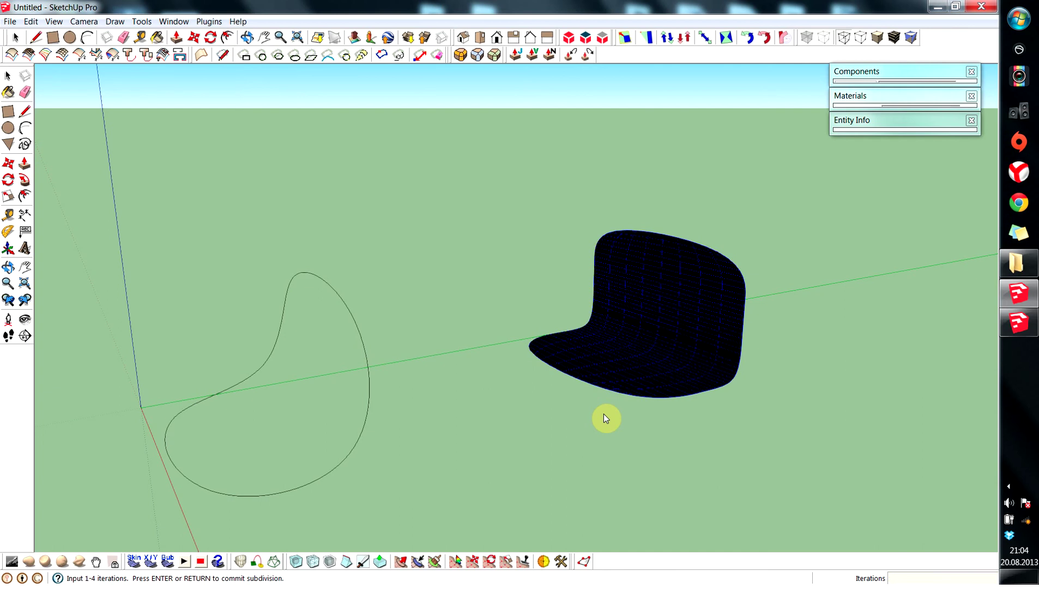
key("Return")
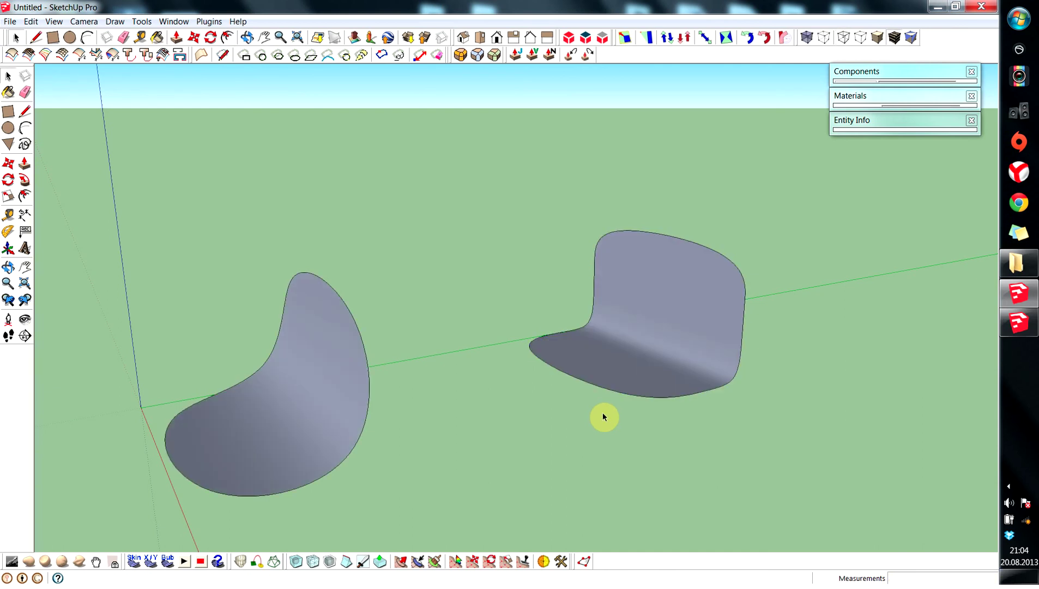
middle_click_drag(592, 407, 520, 409)
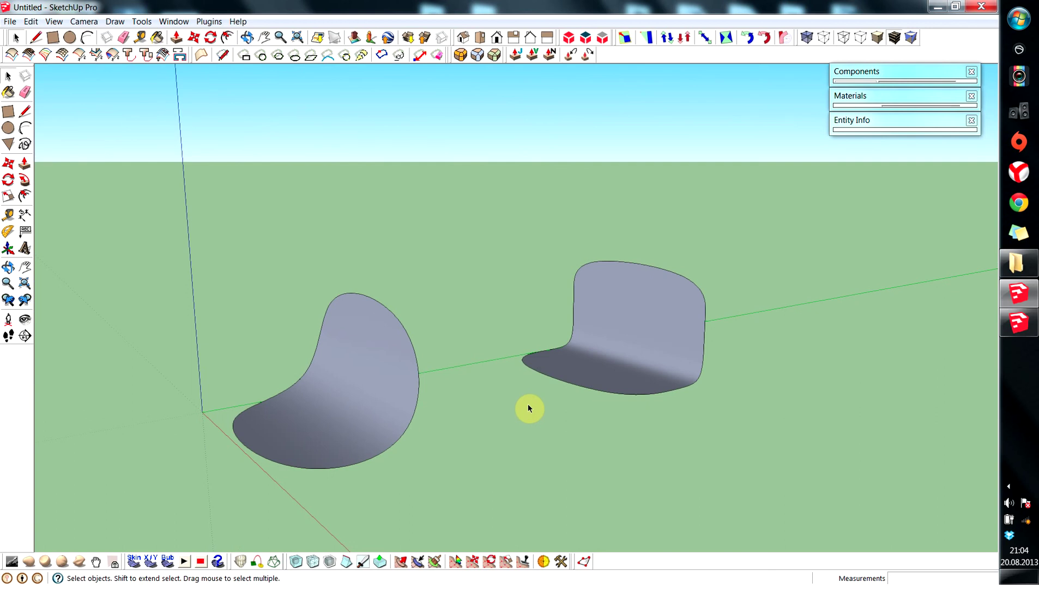
key("ctrl+z")
middle_click_drag(537, 390, 548, 419)
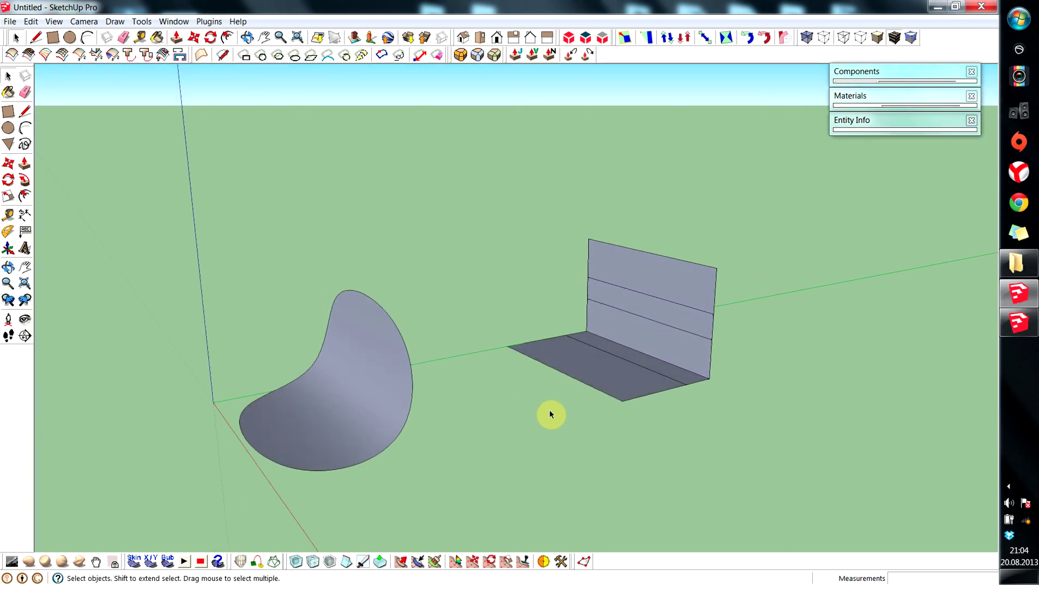
Step: Apply Artisan Subdivide and Smooth to the divided L-shaped copy, entering 2 and committing
triple_click(616, 356)
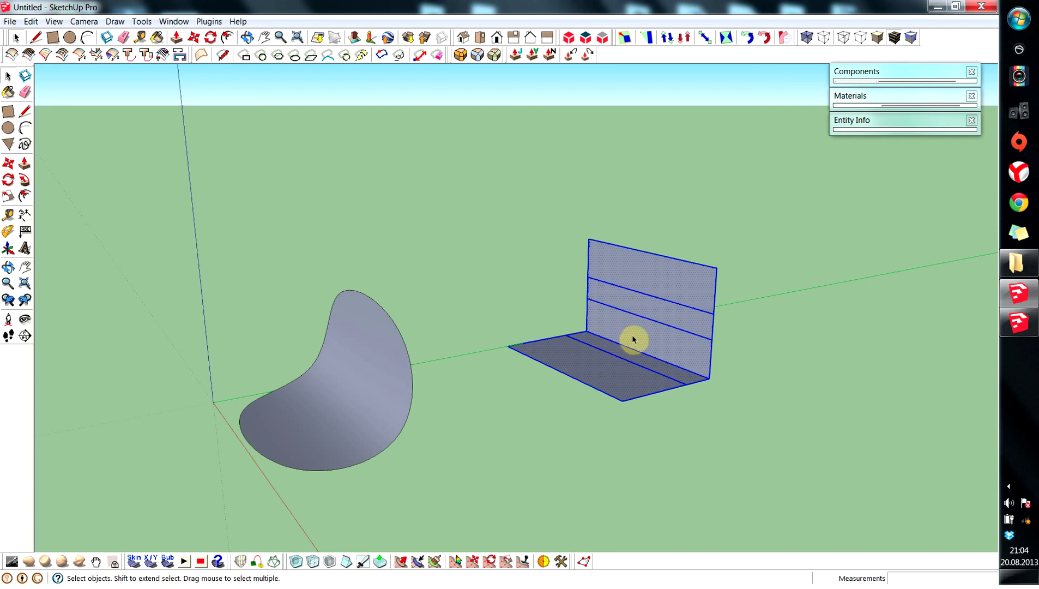
left_click(295, 561)
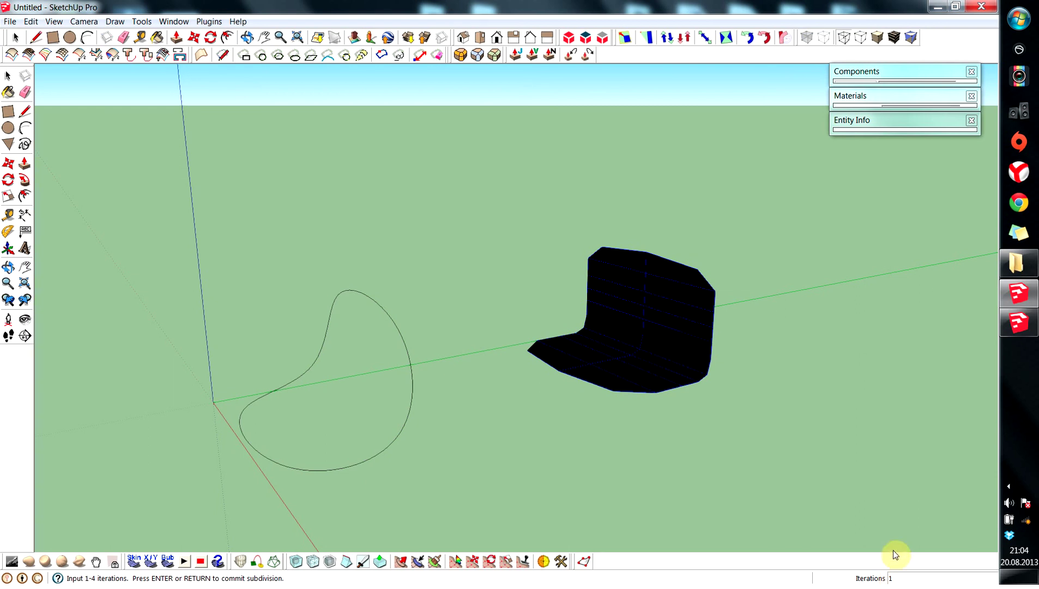
type("2")
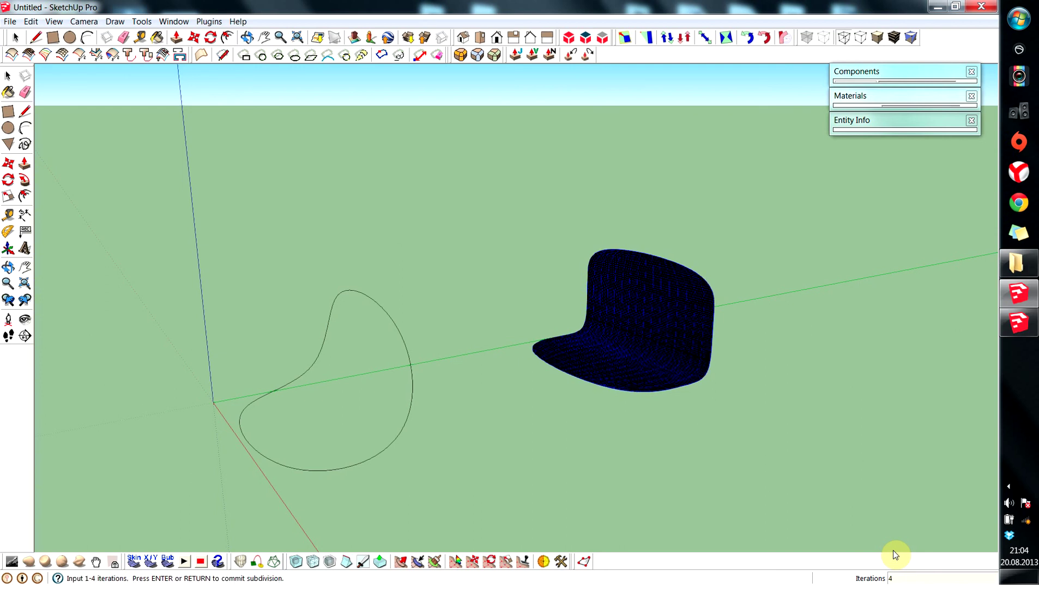
key("Return")
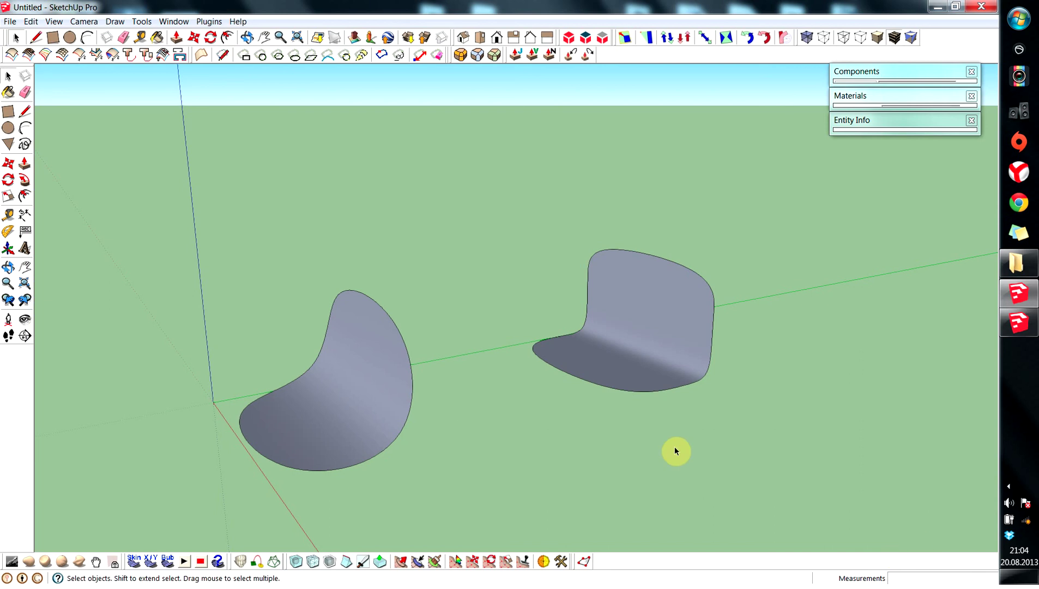
Step: Orbit around the scoop and chair-shaped shells, then switch to the snoopy doghouse model window
middle_click_drag(509, 425, 564, 425)
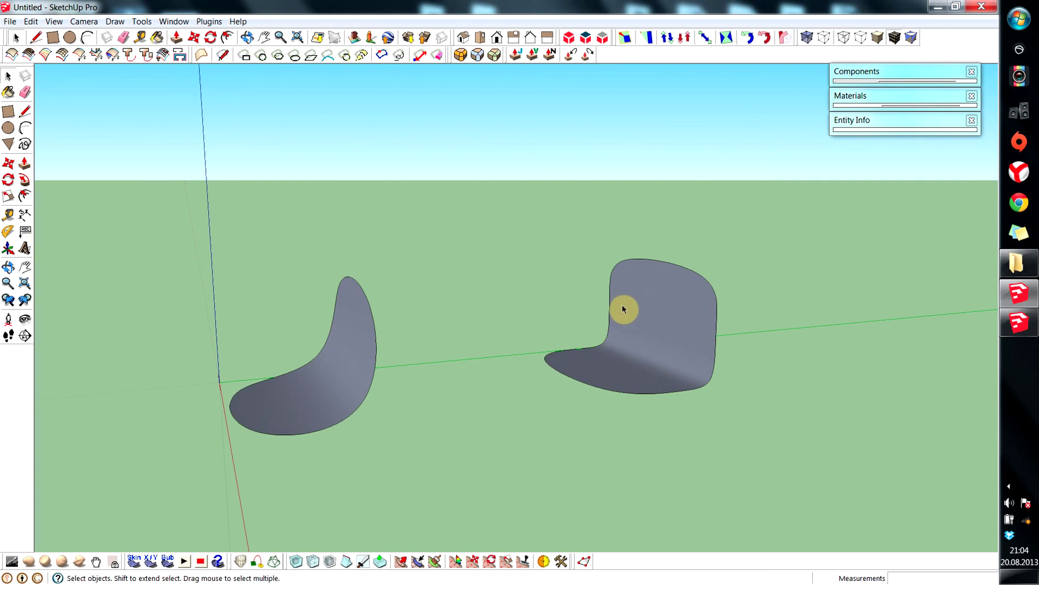
middle_click_drag(688, 338, 679, 304)
middle_click_drag(593, 398, 273, 421)
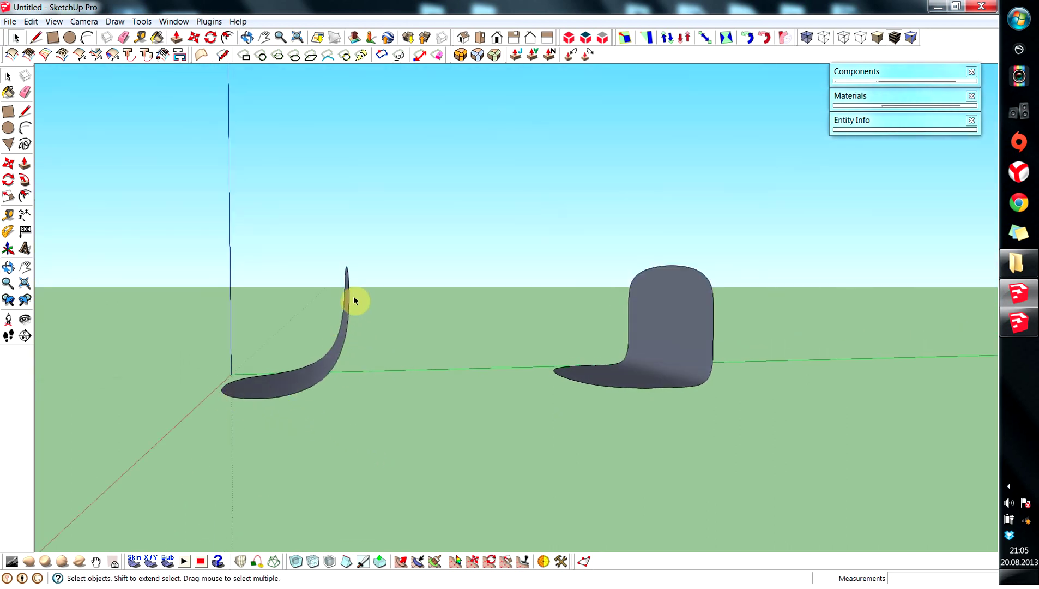
middle_click_drag(256, 384, 433, 441)
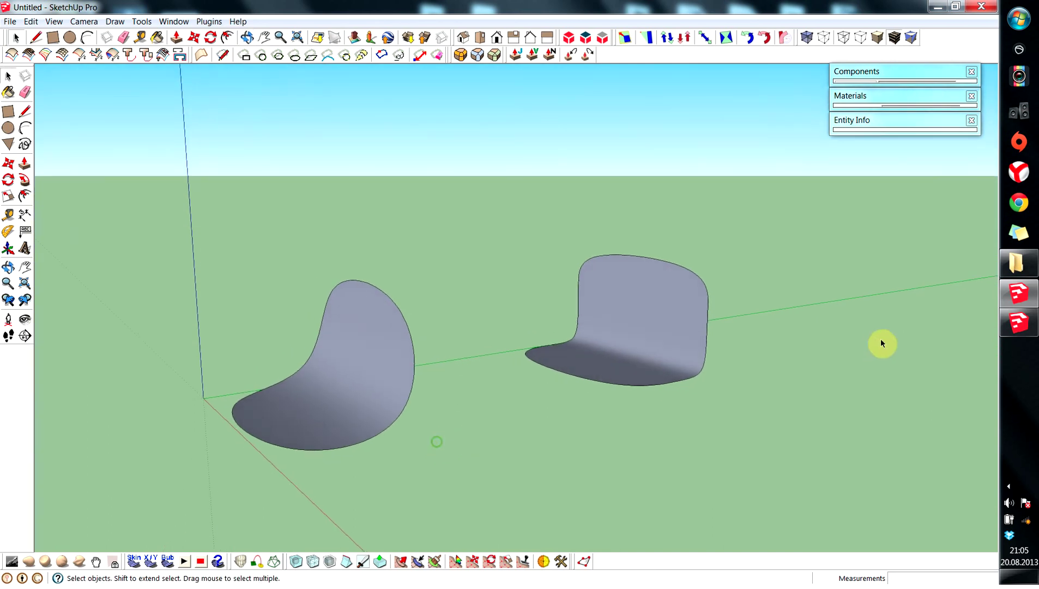
middle_click_drag(667, 399, 616, 430)
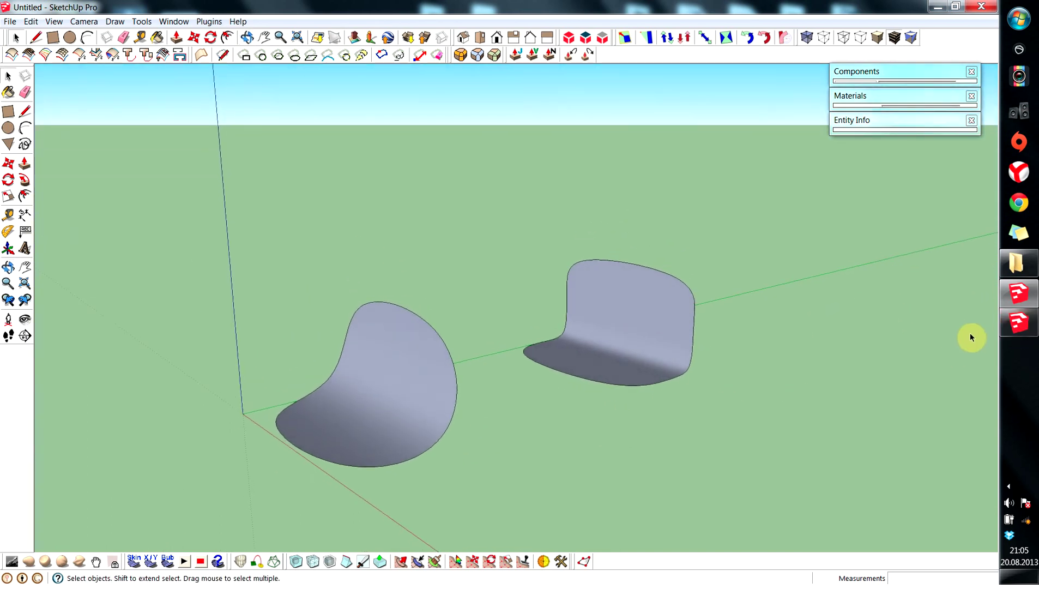
left_click(1019, 323)
middle_click_drag(547, 290, 655, 298)
middle_click_drag(737, 297, 514, 280)
left_click(553, 242)
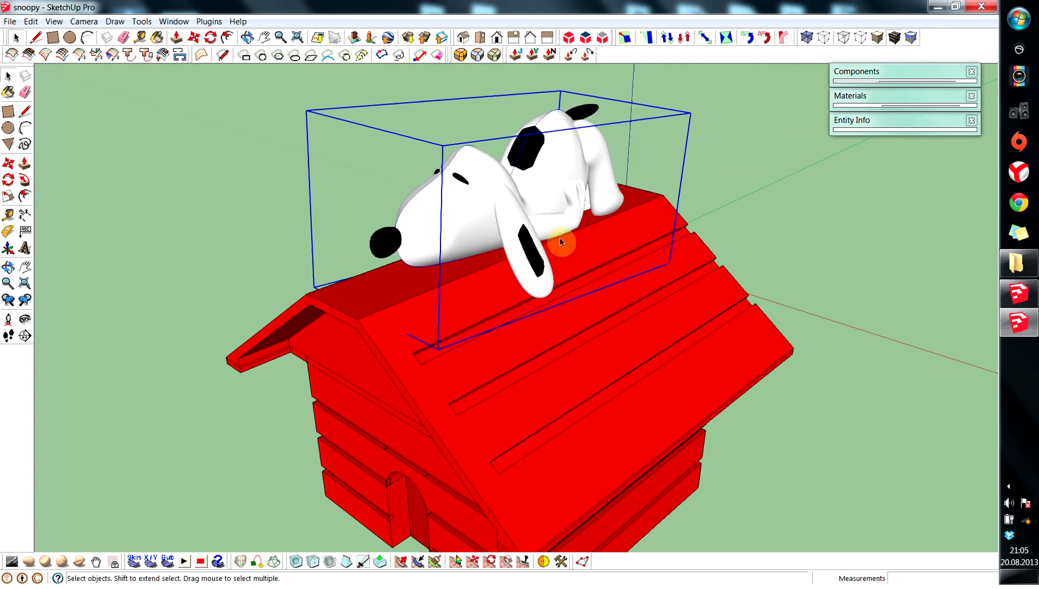
double_click(507, 229)
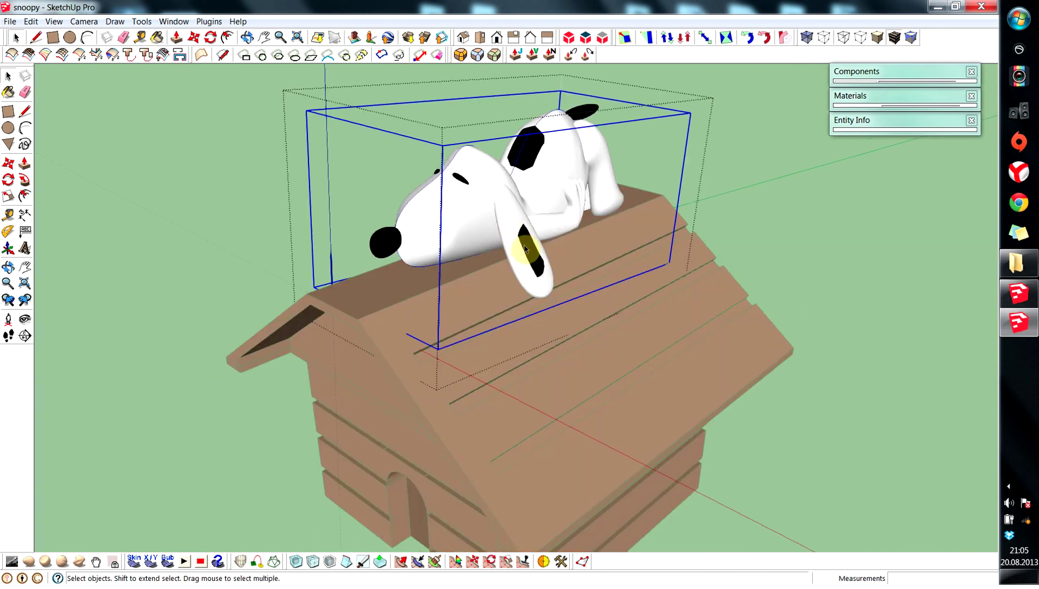
double_click(524, 245)
middle_click_drag(544, 225, 297, 197)
left_click(448, 255)
left_click(255, 216)
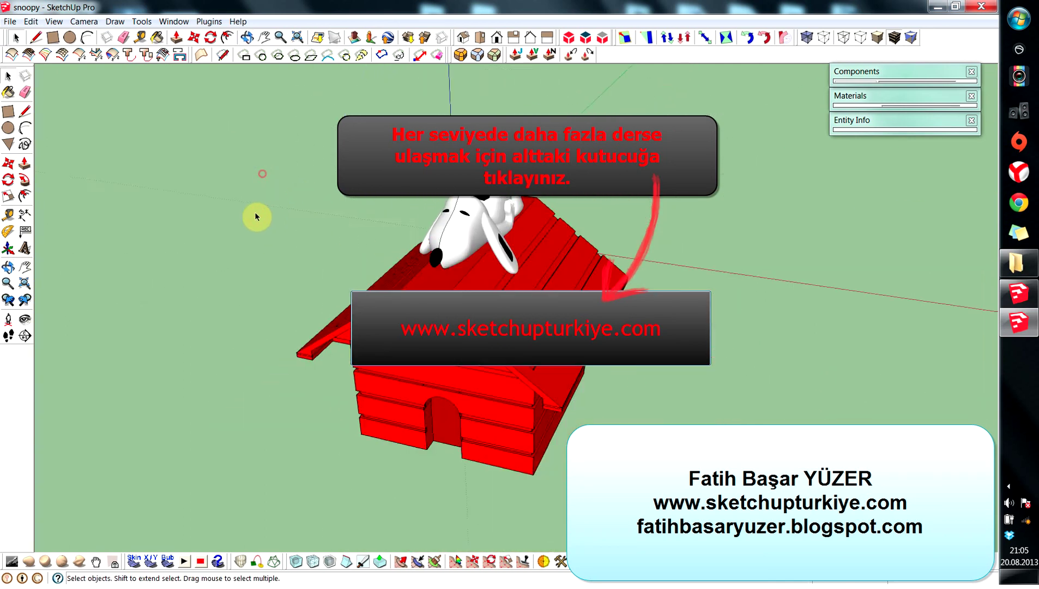
middle_click_drag(273, 247, 334, 256)
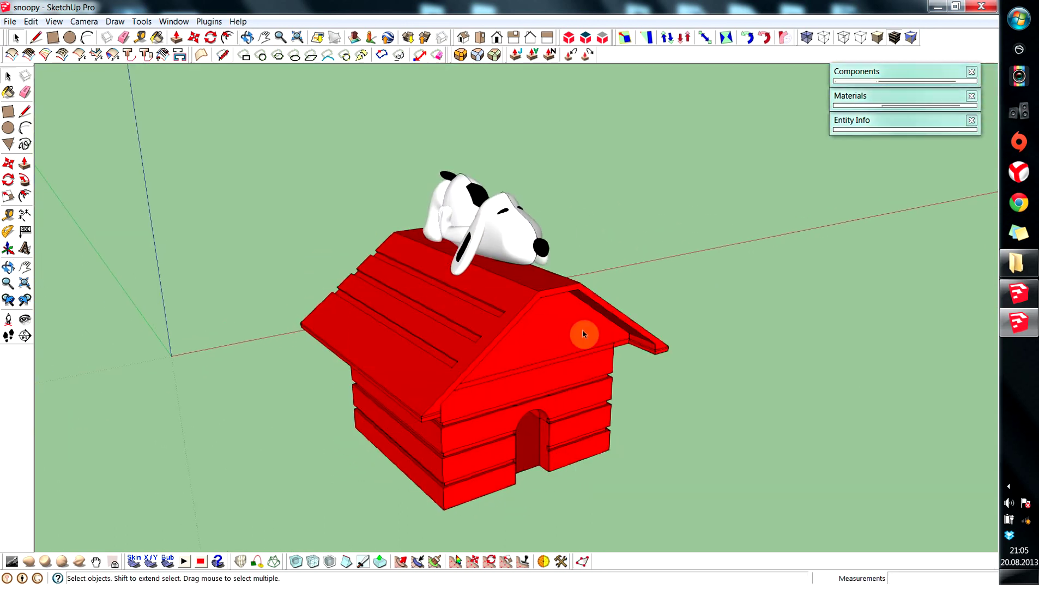